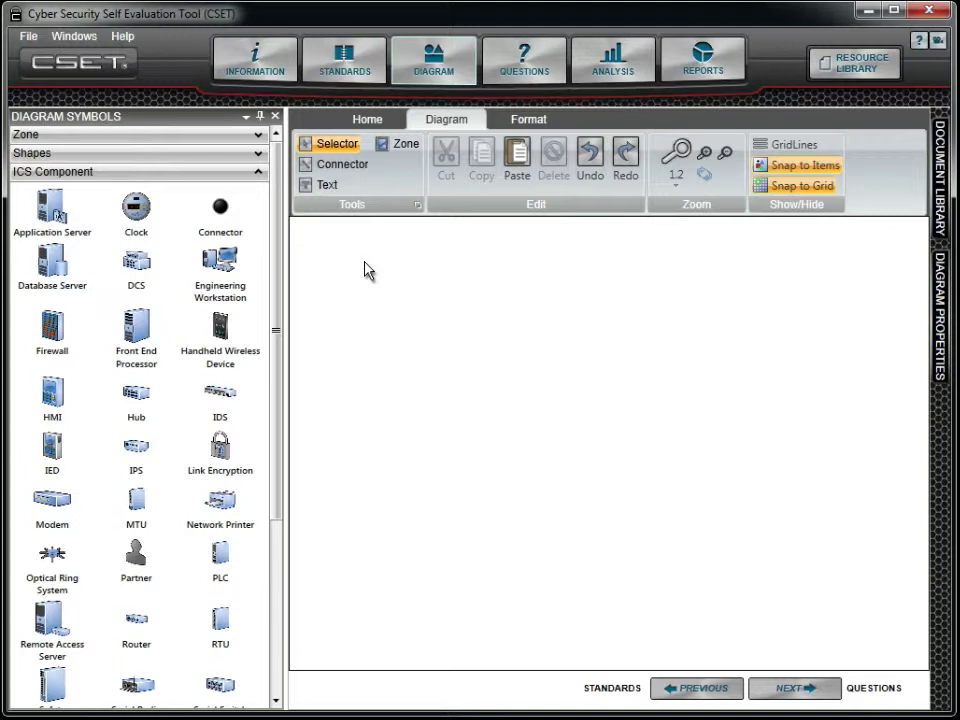
- Load the PCS template into the empty network diagram
click(372, 120)
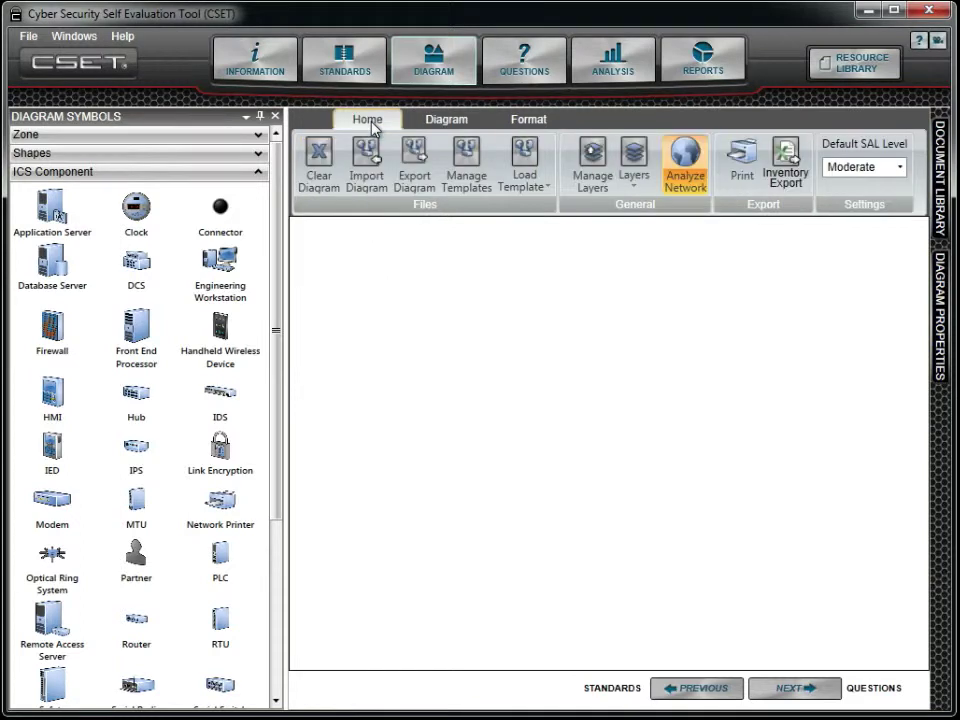
click(521, 160)
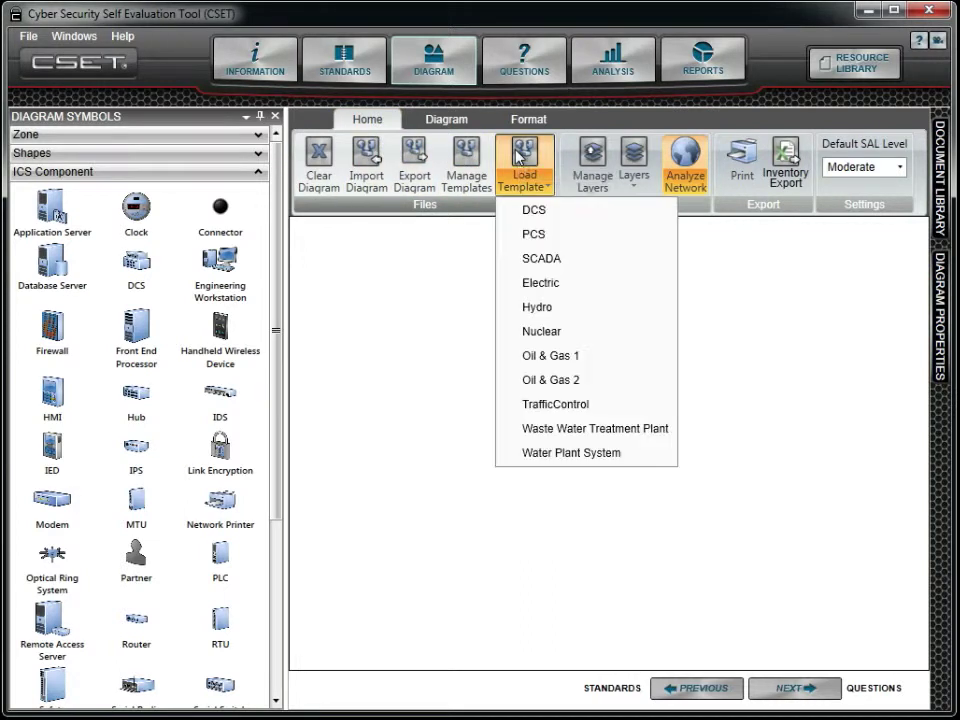
click(577, 236)
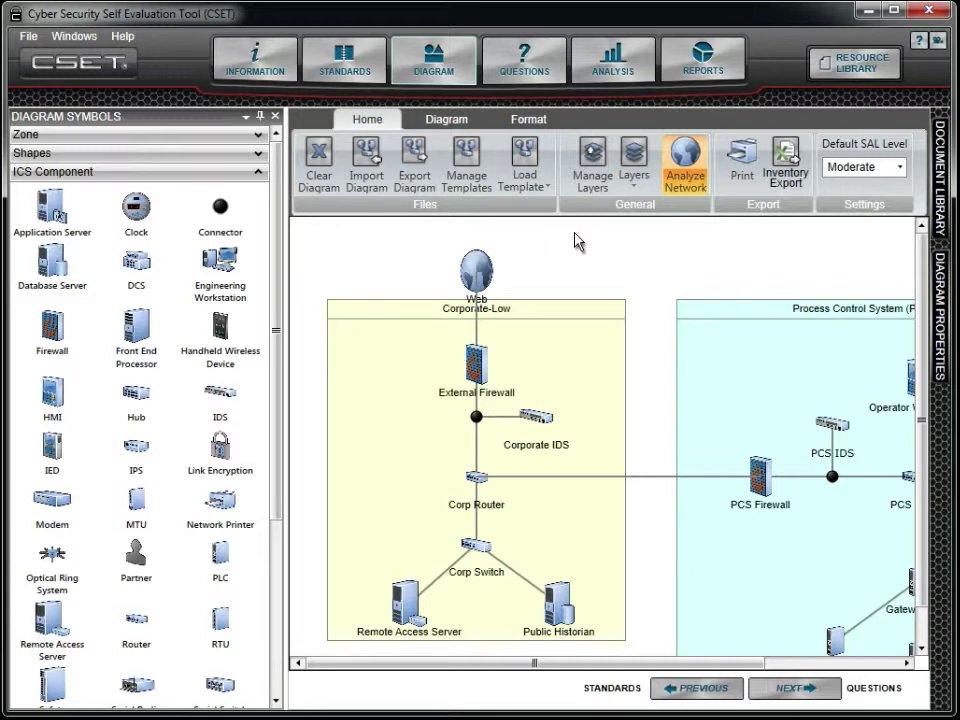
- Draw a new zone directly below the Corporate-Low zone, about as wide as that zone
click(452, 121)
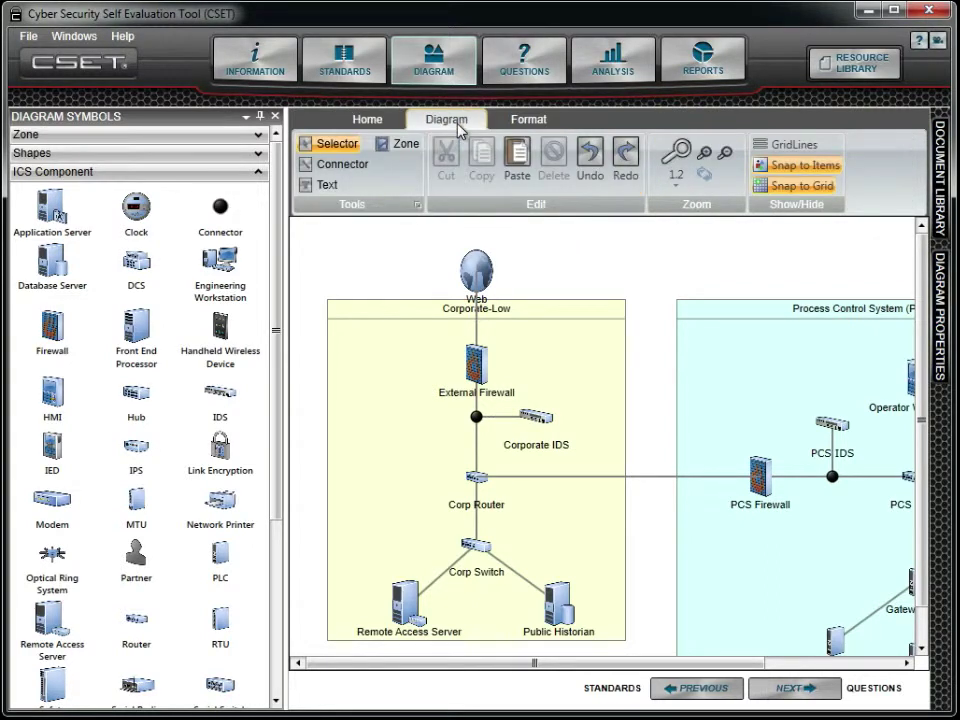
click(725, 157)
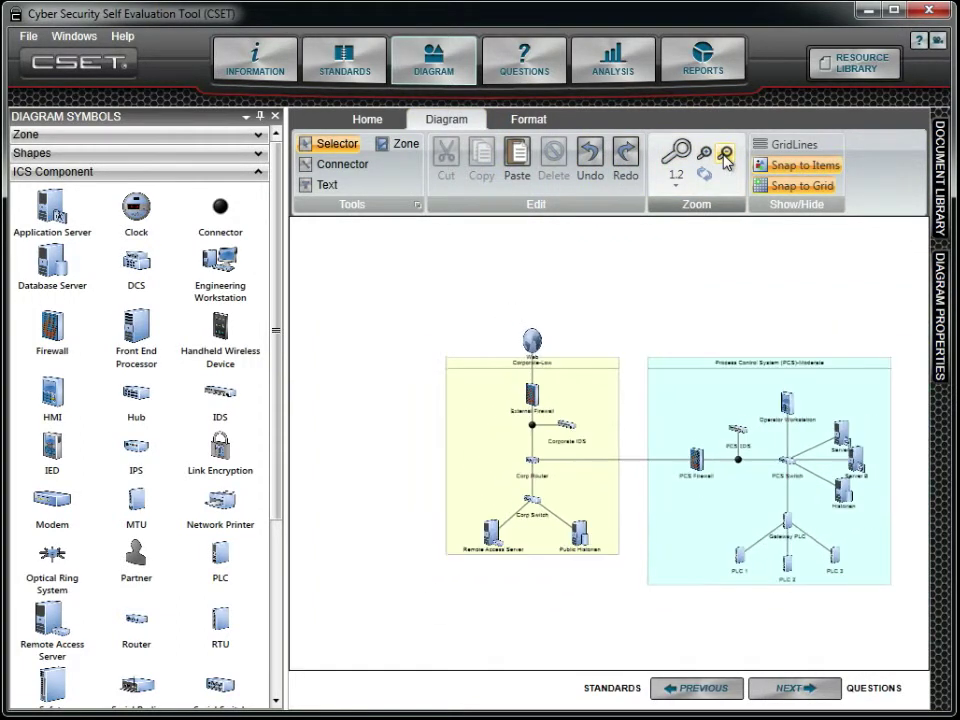
click(407, 147)
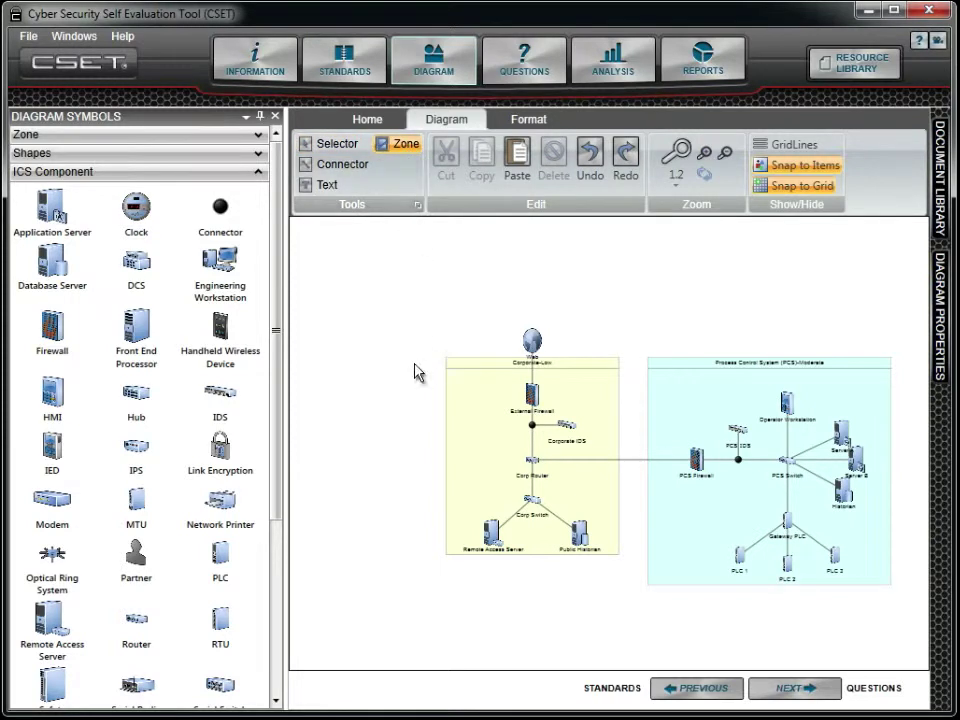
drag(448, 568, 621, 672)
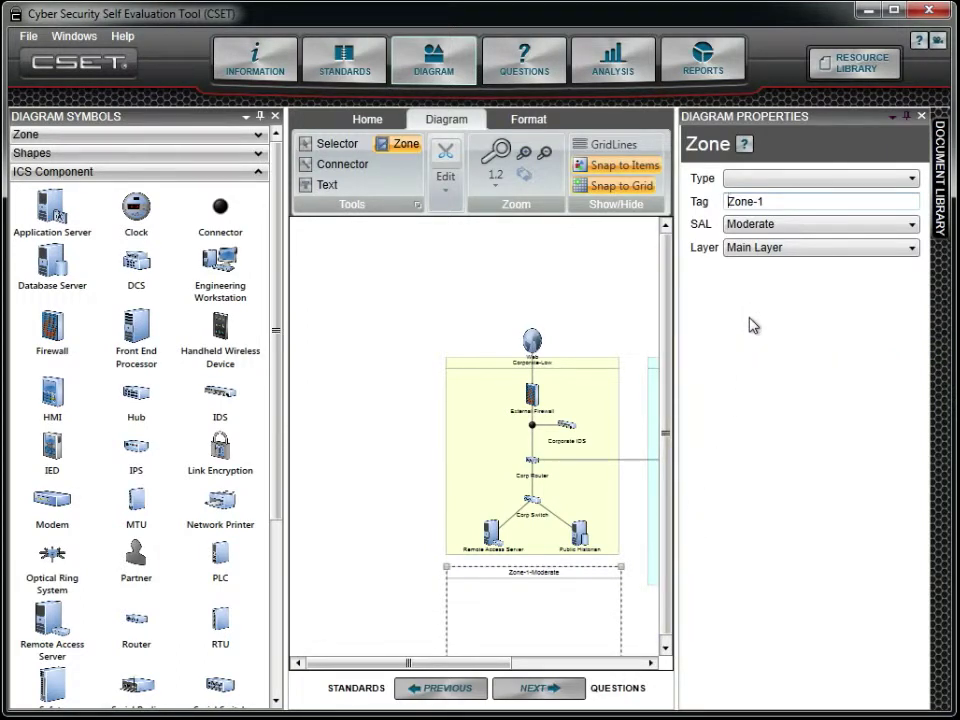
- Set the new zone's type to Plant System and its tag to "Area 51"
click(796, 180)
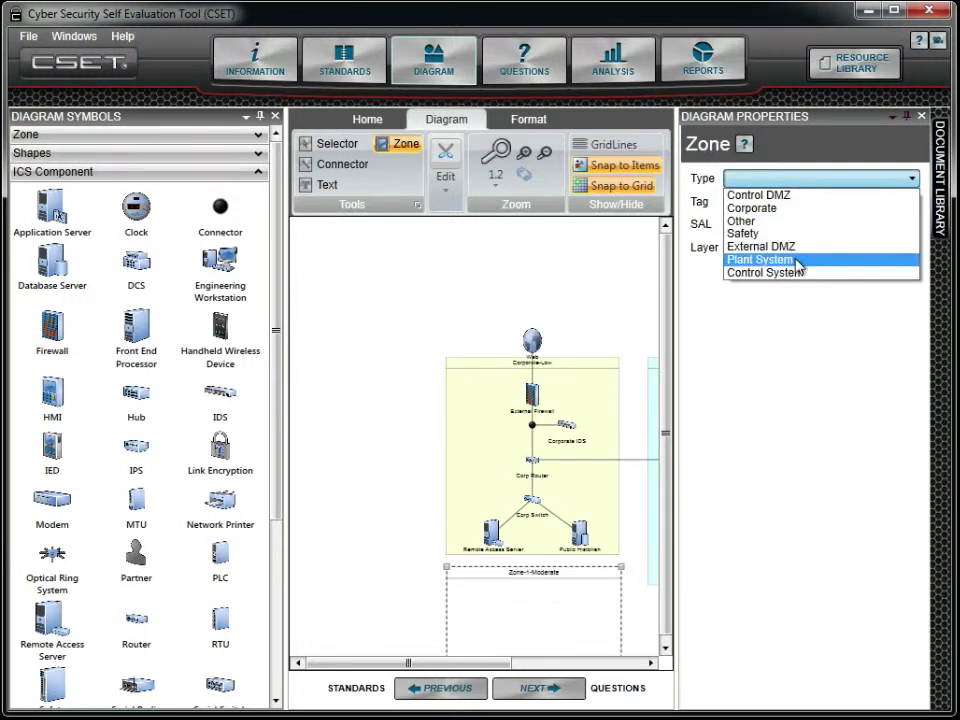
click(755, 259)
drag(790, 203, 718, 208)
text(Area 51)
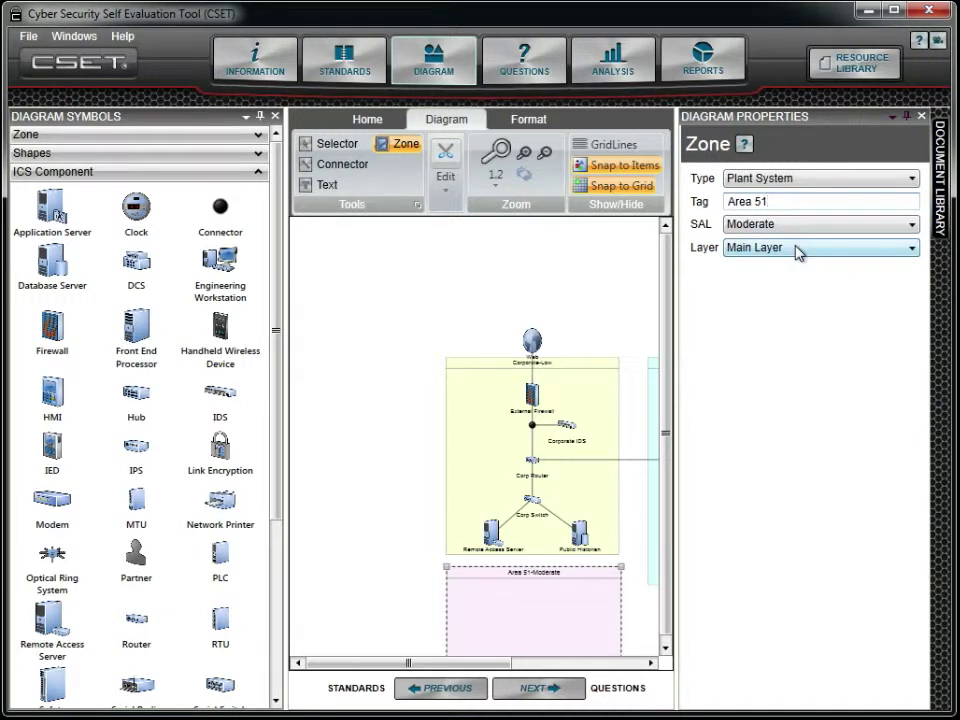
- Add a firewall component near the top of the Area 51 zone and tag it "Plant Firewall"
drag(664, 267, 664, 274)
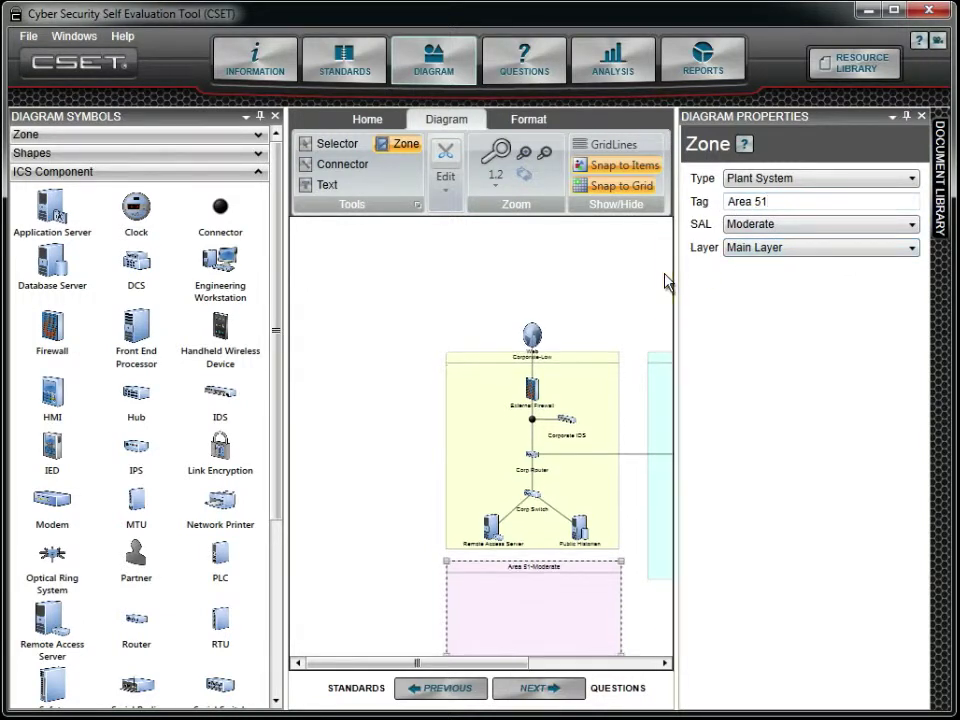
drag(482, 666, 487, 668)
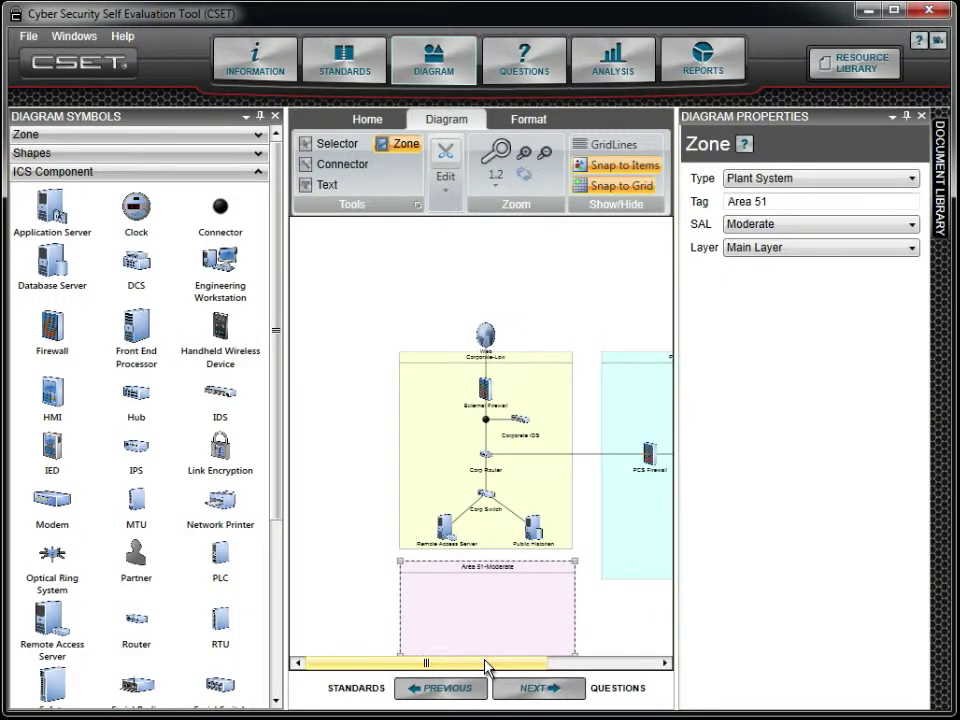
click(323, 144)
click(56, 328)
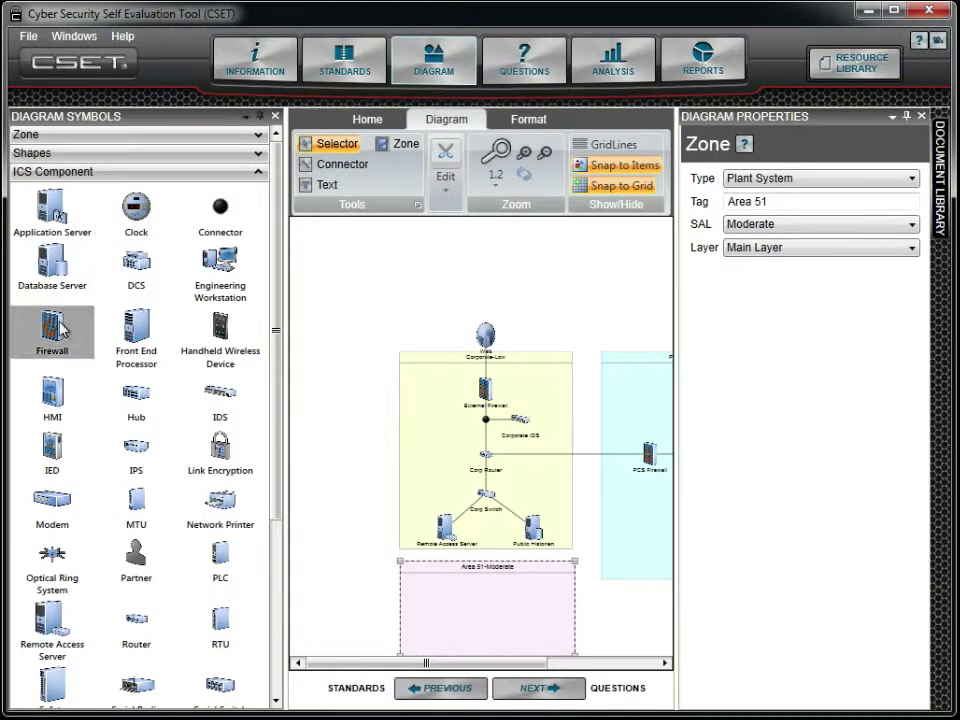
drag(205, 440, 485, 588)
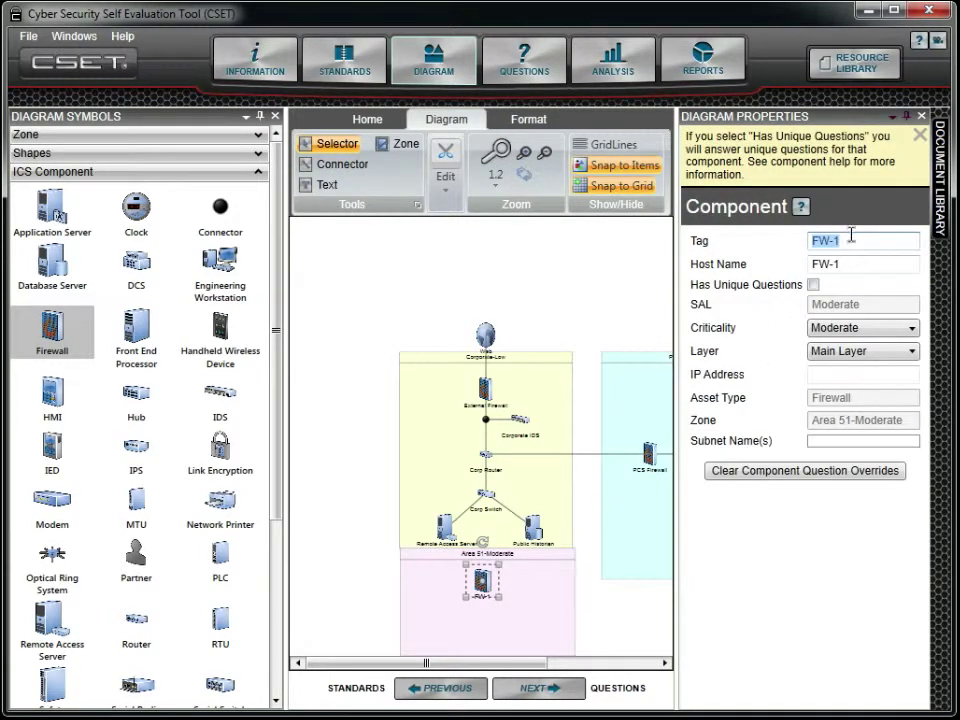
text(Plan)
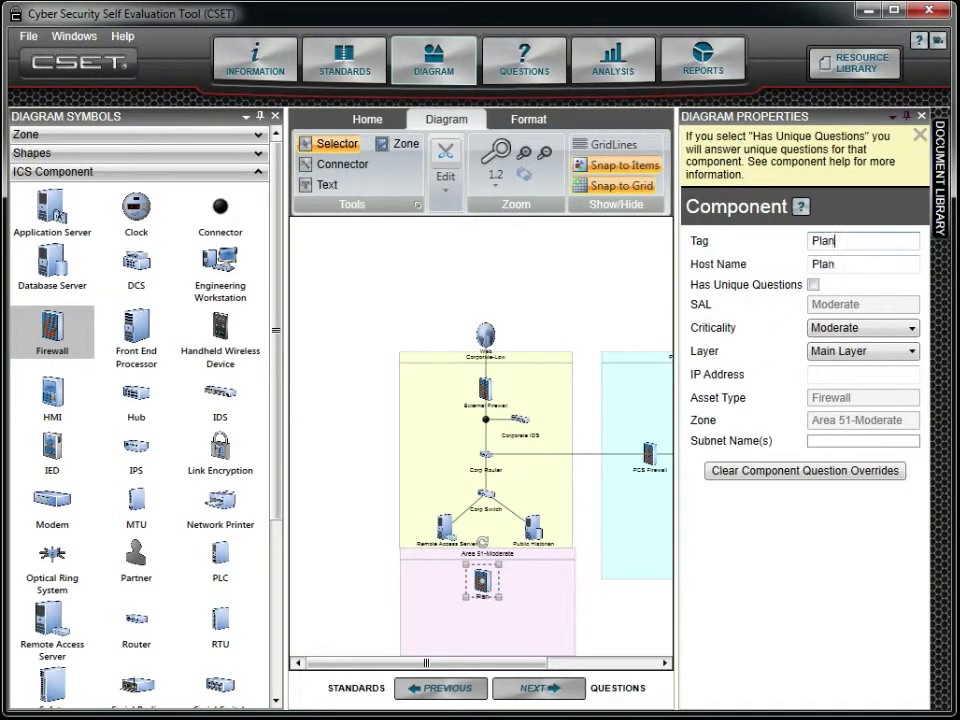
text(t Firewall)
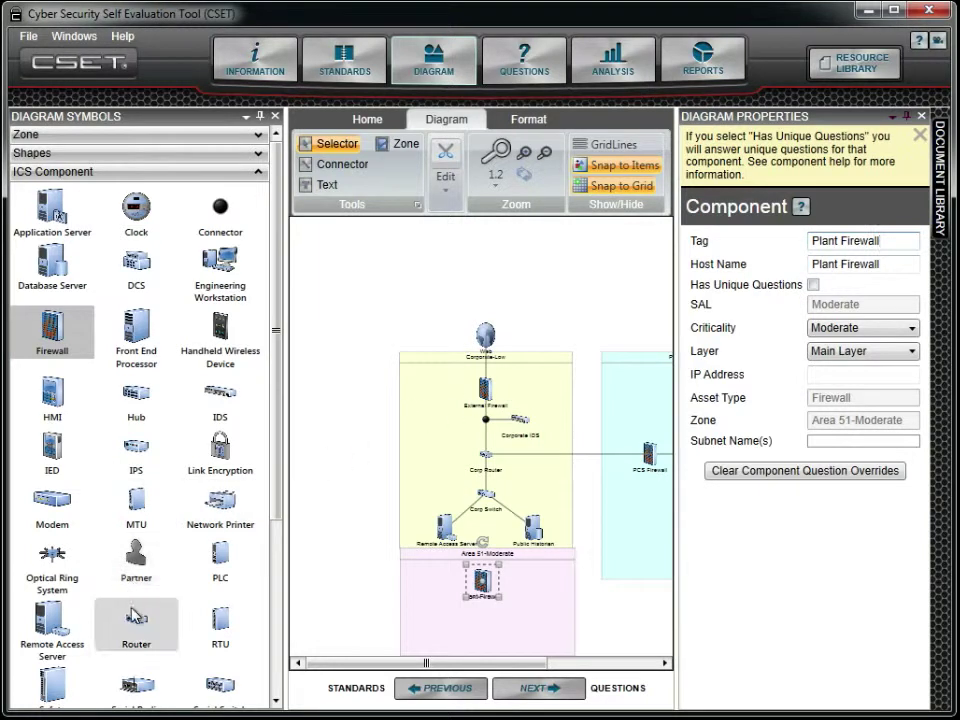
- Add a router beneath the Plant Firewall in the Area 51 zone and tag it "A51 Router"
drag(136, 616, 486, 617)
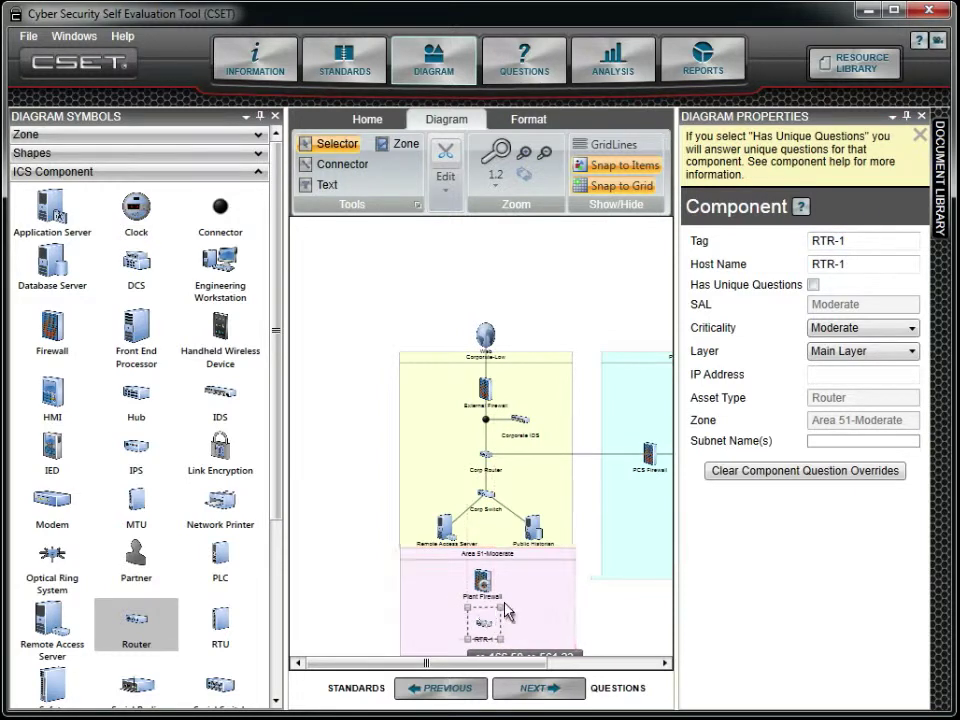
drag(848, 241, 810, 248)
text(A51 Router)
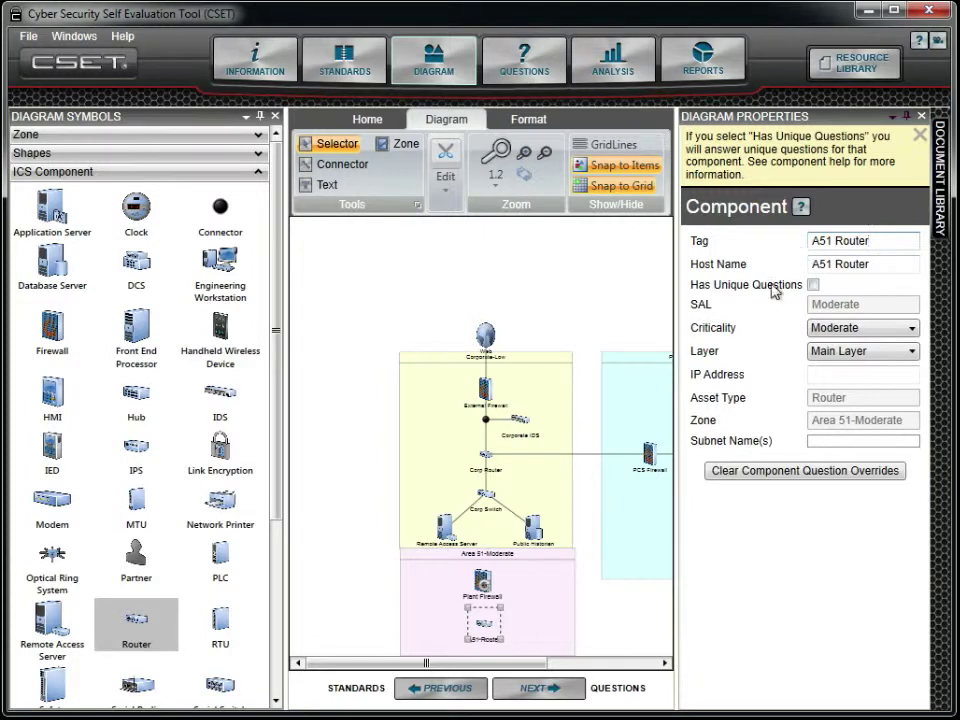
- Add an engineering workstation beside the A51 Router in the Area 51 zone and tag it "Wrk 51"
drag(246, 278, 546, 622)
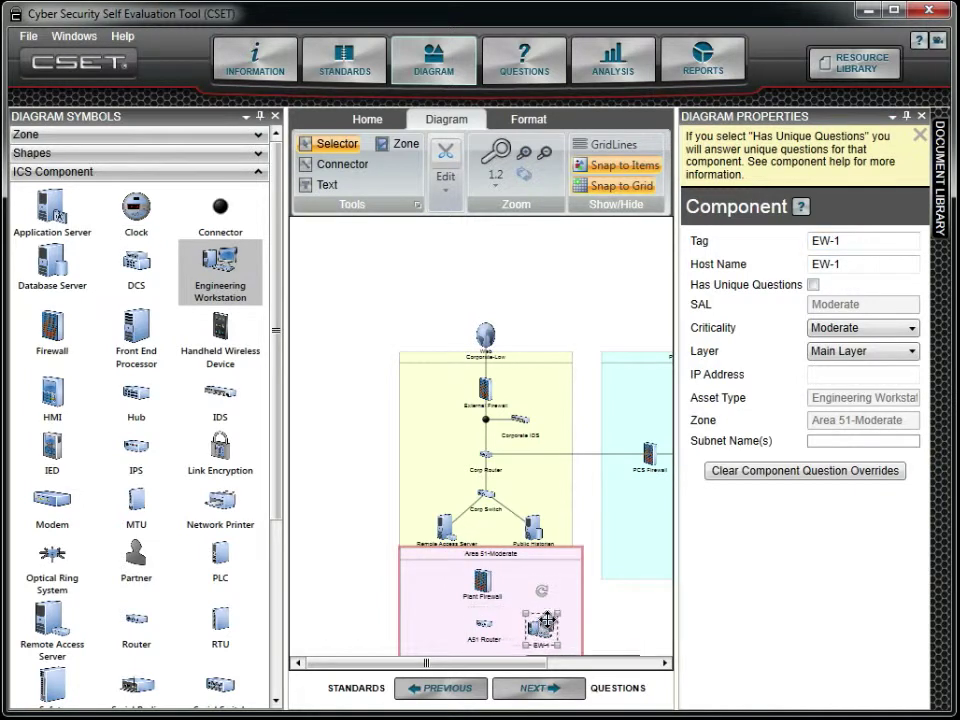
double_click(842, 242)
text(Wrk)
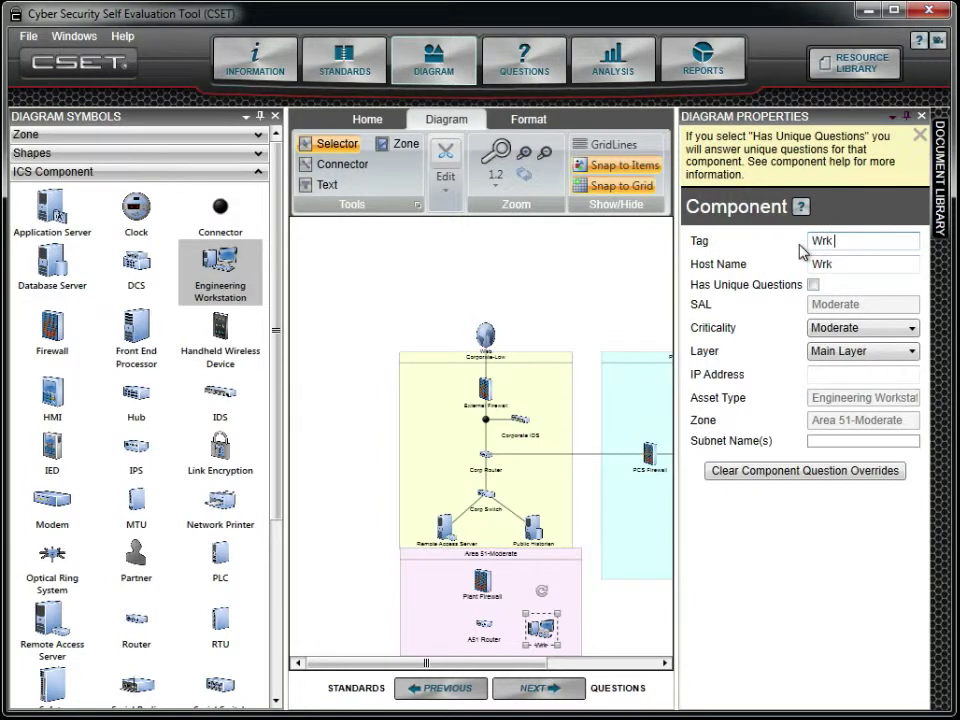
text( 51)
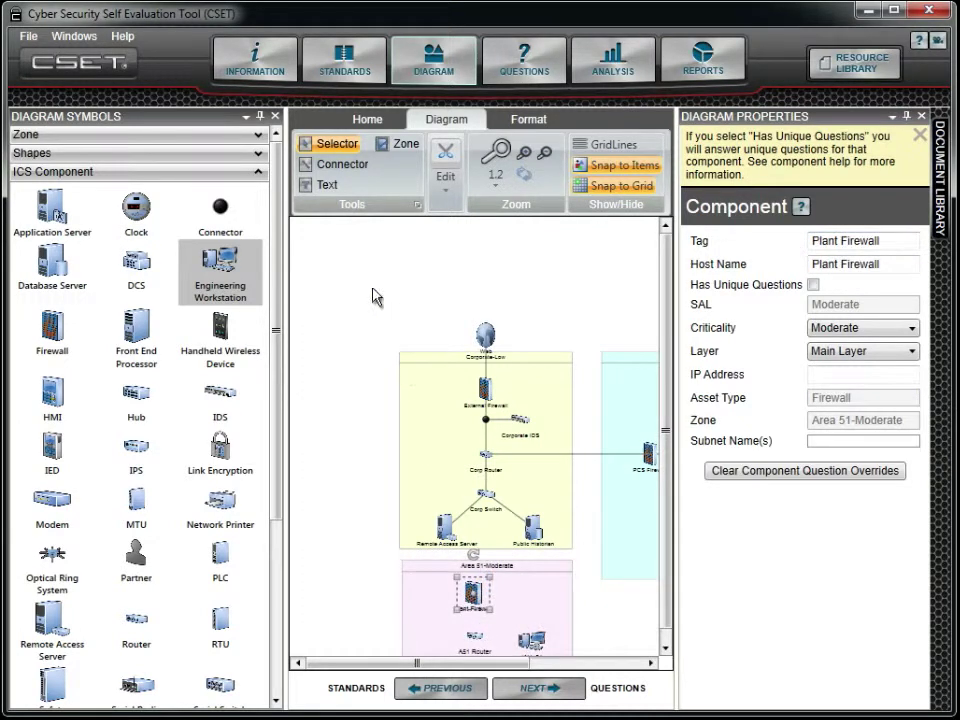
- Connect the Plant Firewall to the A51 Router, and the A51 Router to the Wrk 51 workstation
click(346, 170)
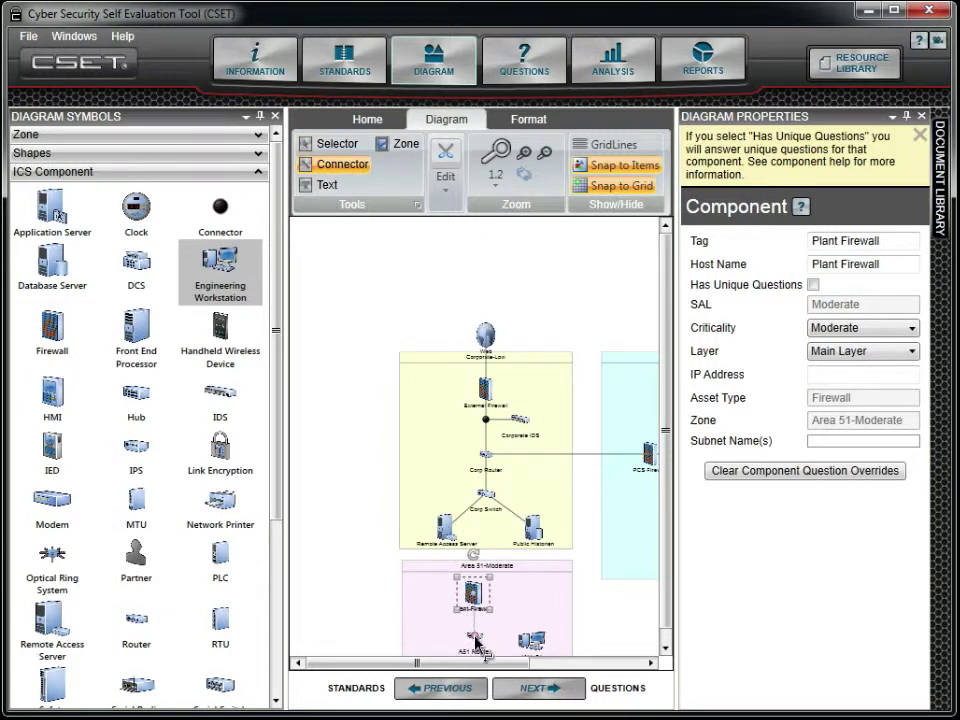
drag(484, 652, 480, 566)
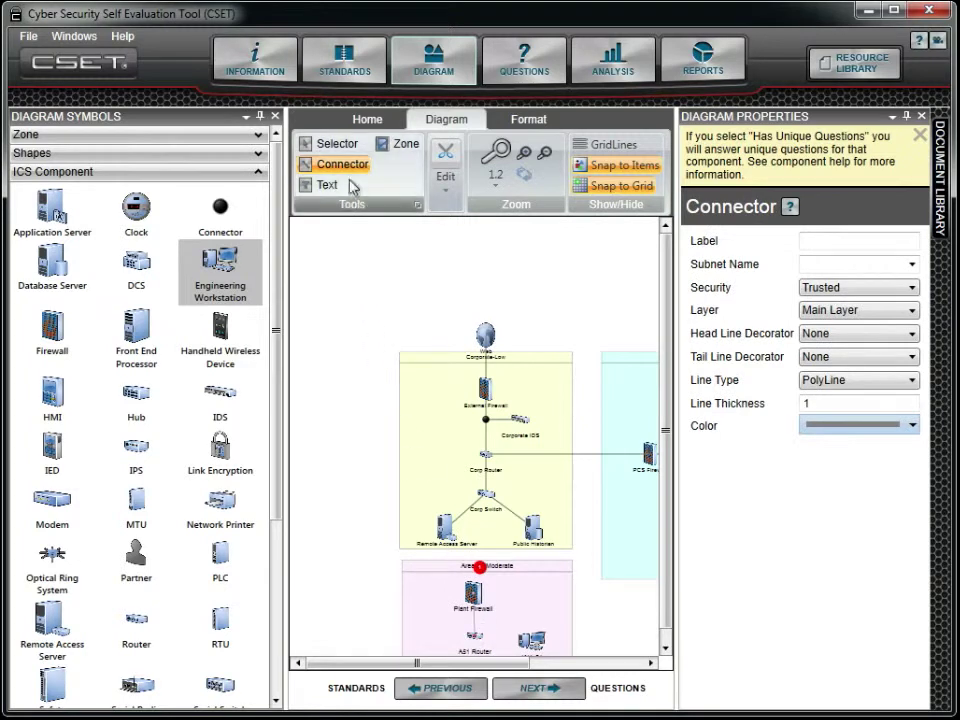
click(338, 146)
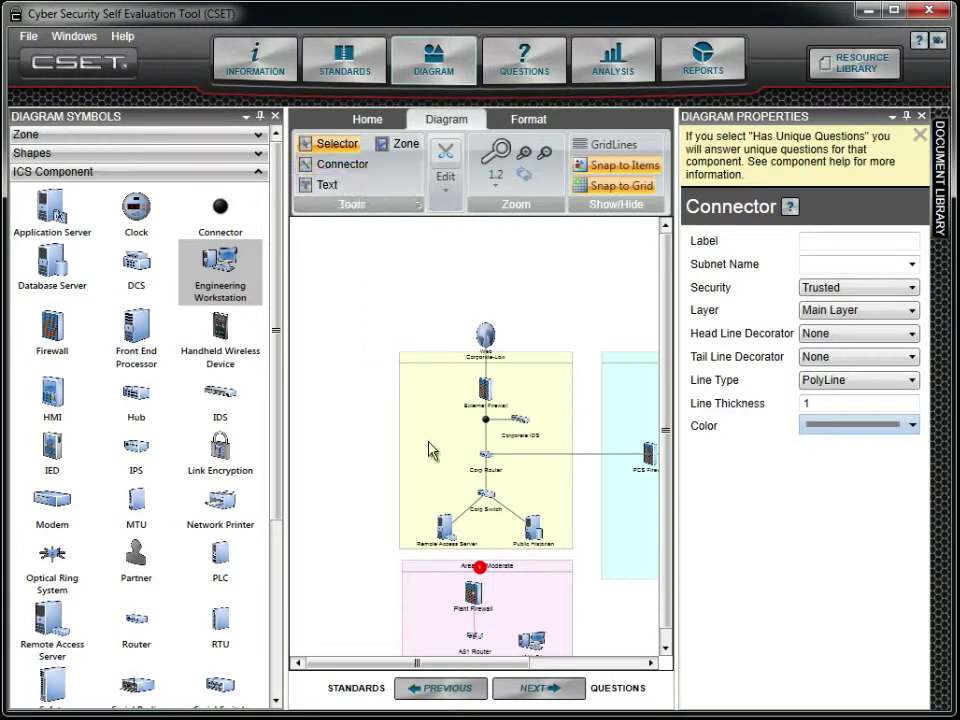
click(484, 643)
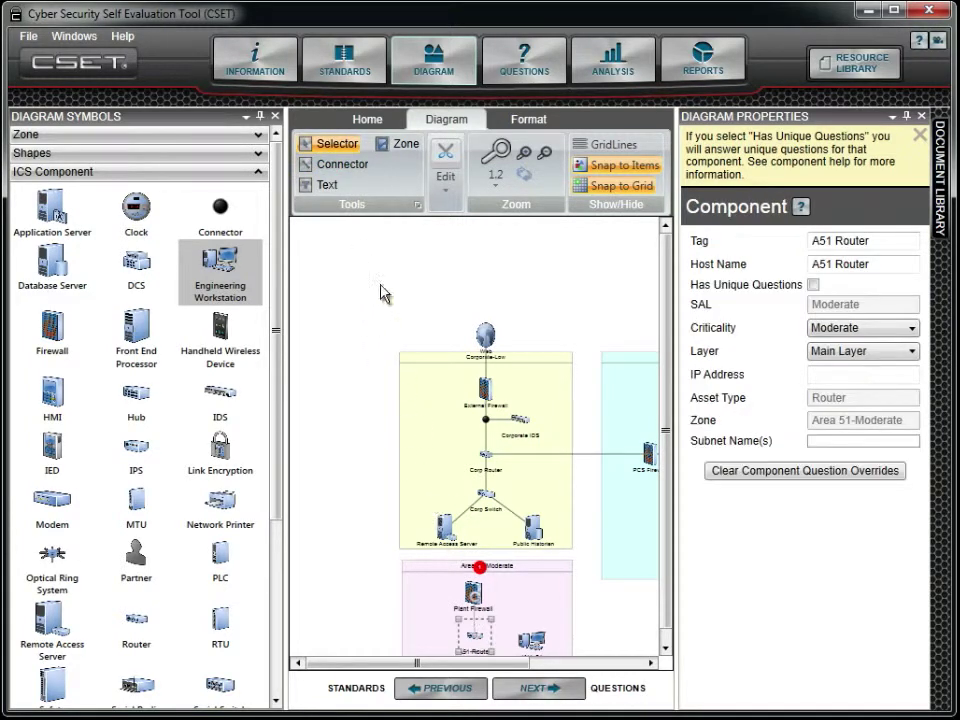
click(343, 165)
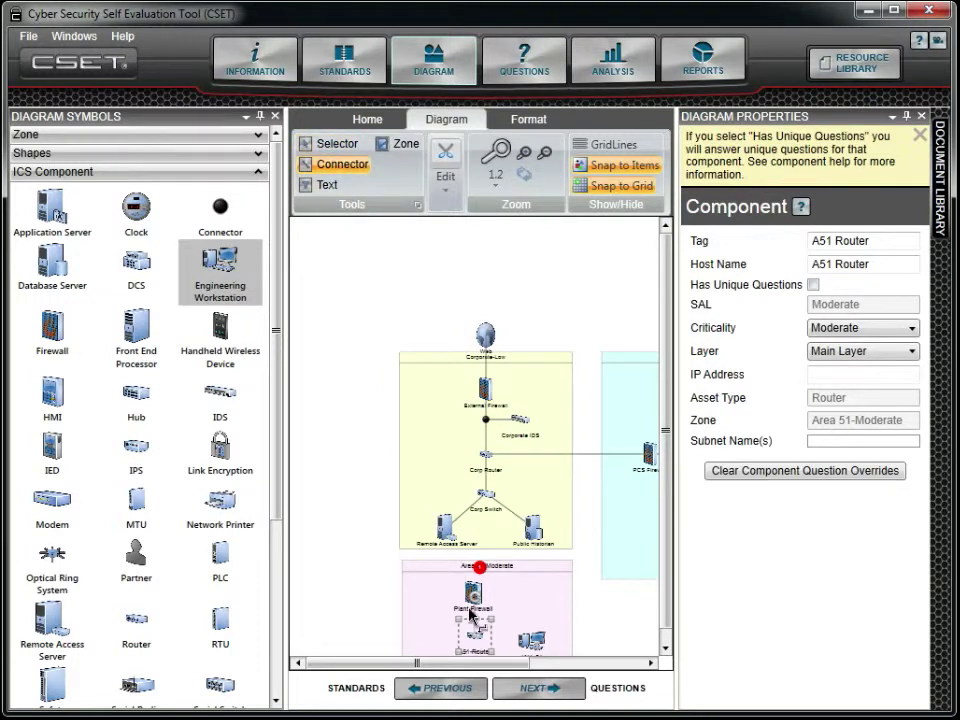
drag(494, 651, 550, 653)
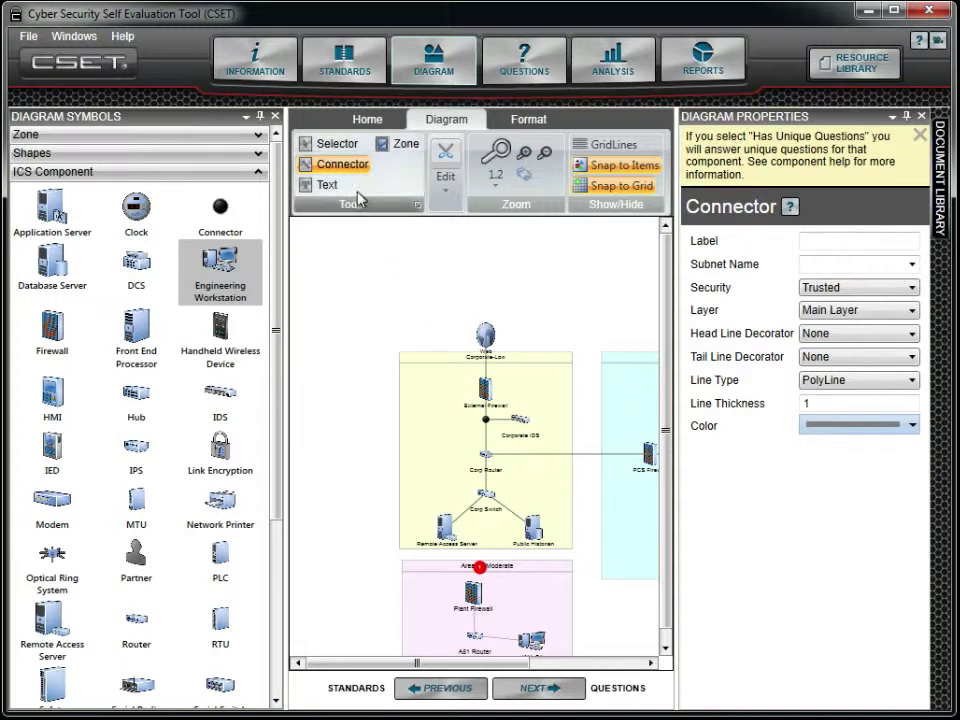
- Connect the Corp Switch in the Corporate-Low zone to the Plant Firewall in the Area 51 zone
click(343, 150)
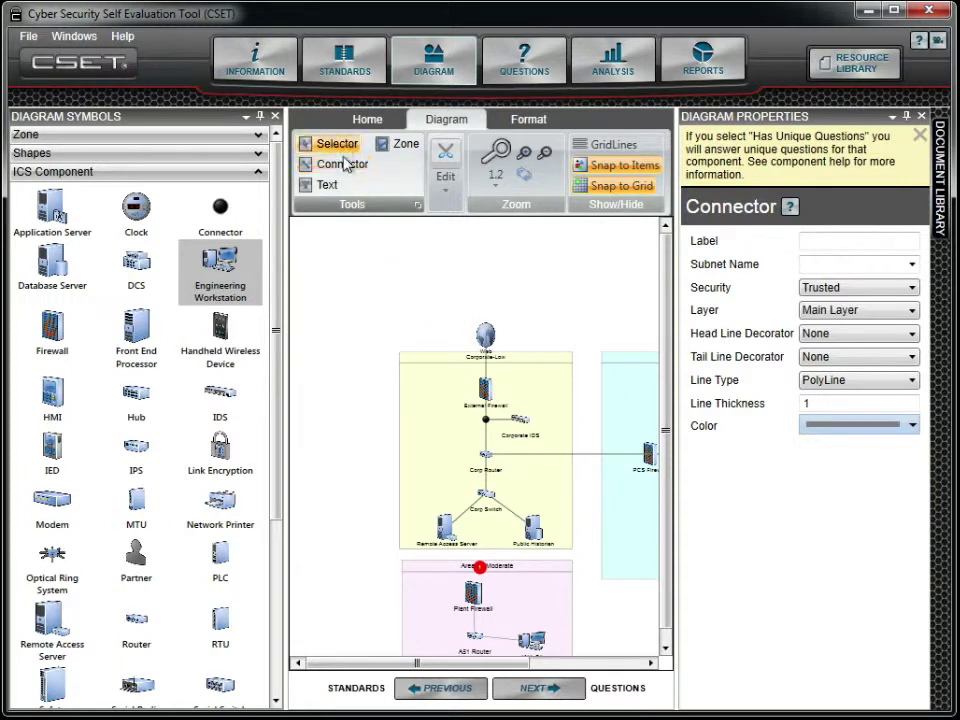
click(487, 496)
click(332, 164)
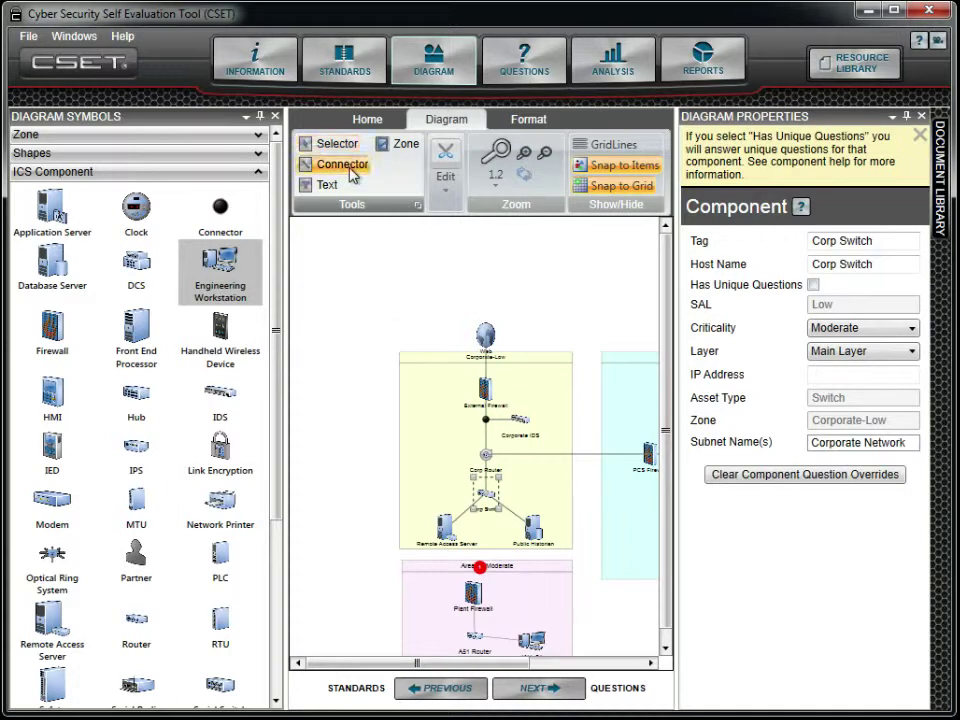
drag(486, 457, 474, 599)
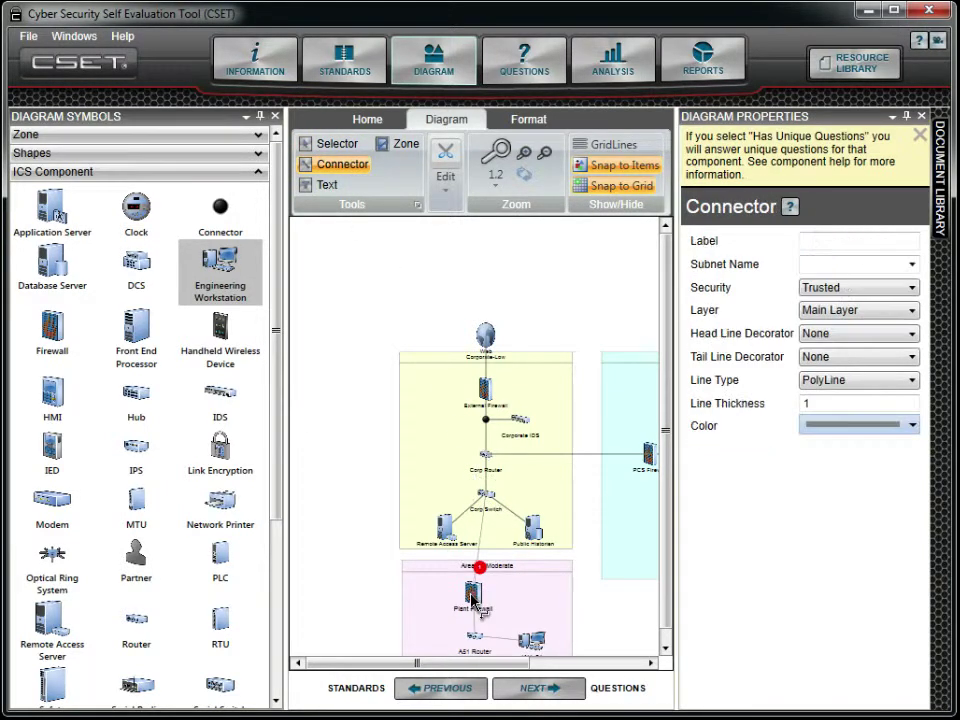
- Read the network architecture deficiency behind the red marker at the Area 51 zone, and dismiss the message
click(337, 148)
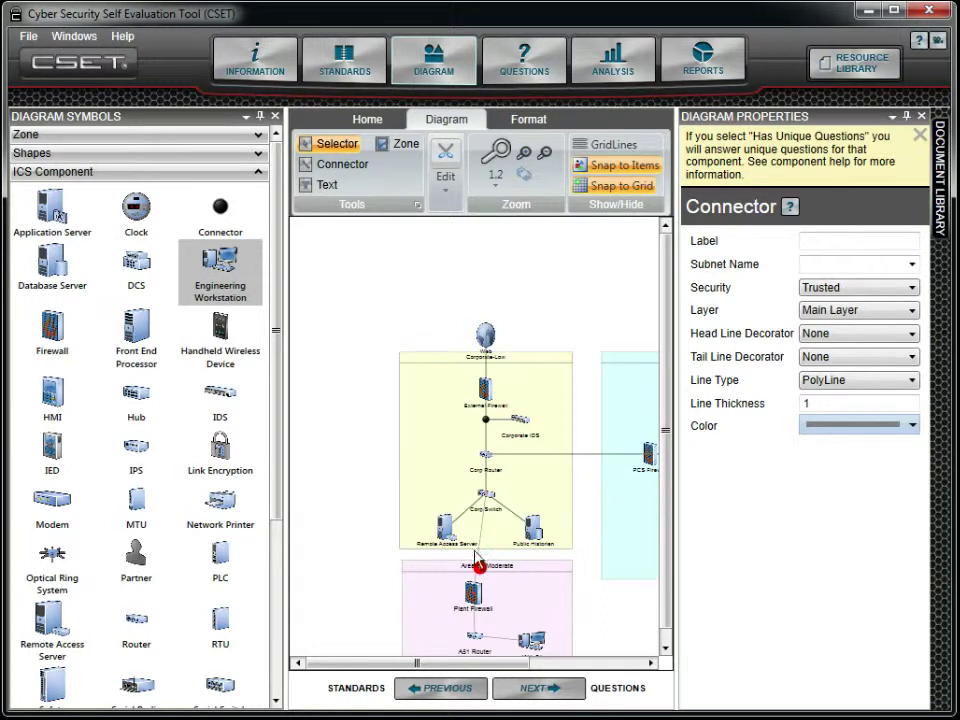
mouse_move(481, 569)
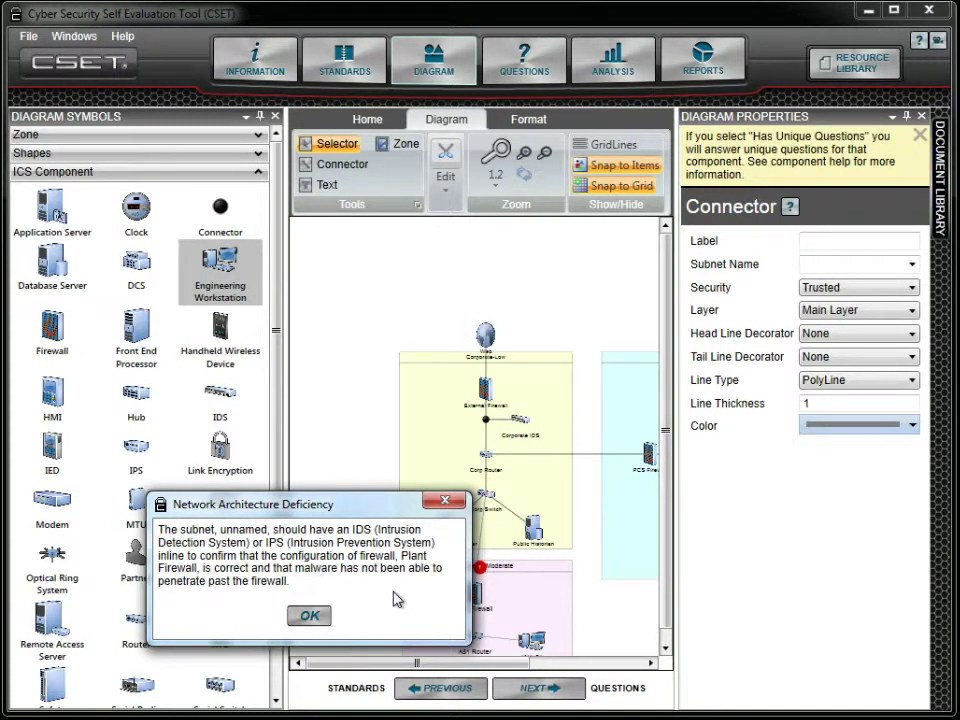
click(311, 615)
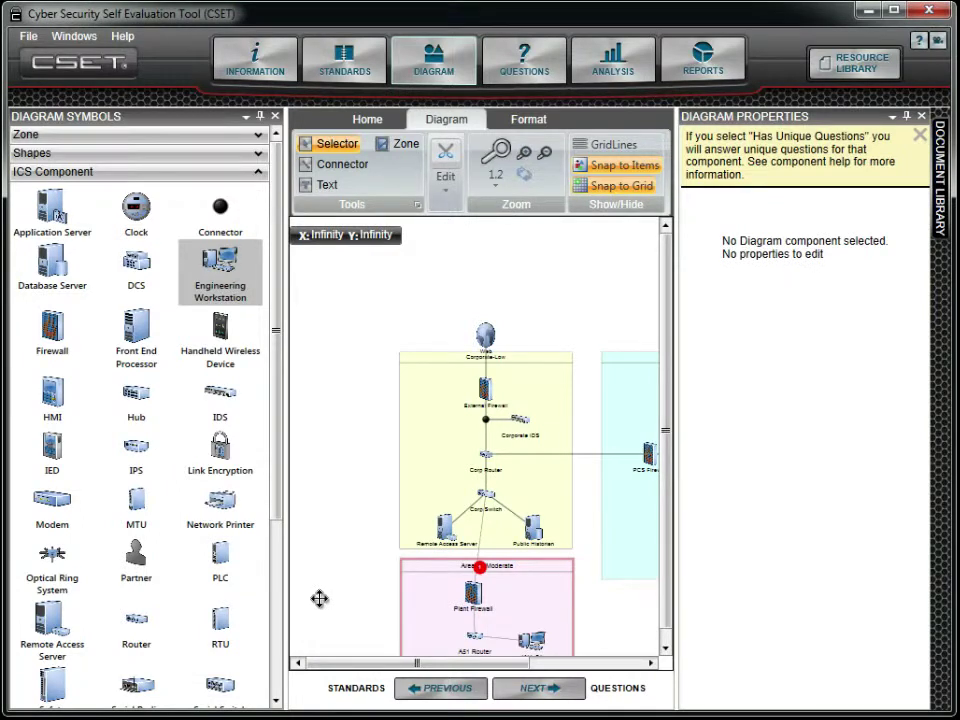
- Turn off network analysis for the diagram and close the diagram symbols palette
click(367, 121)
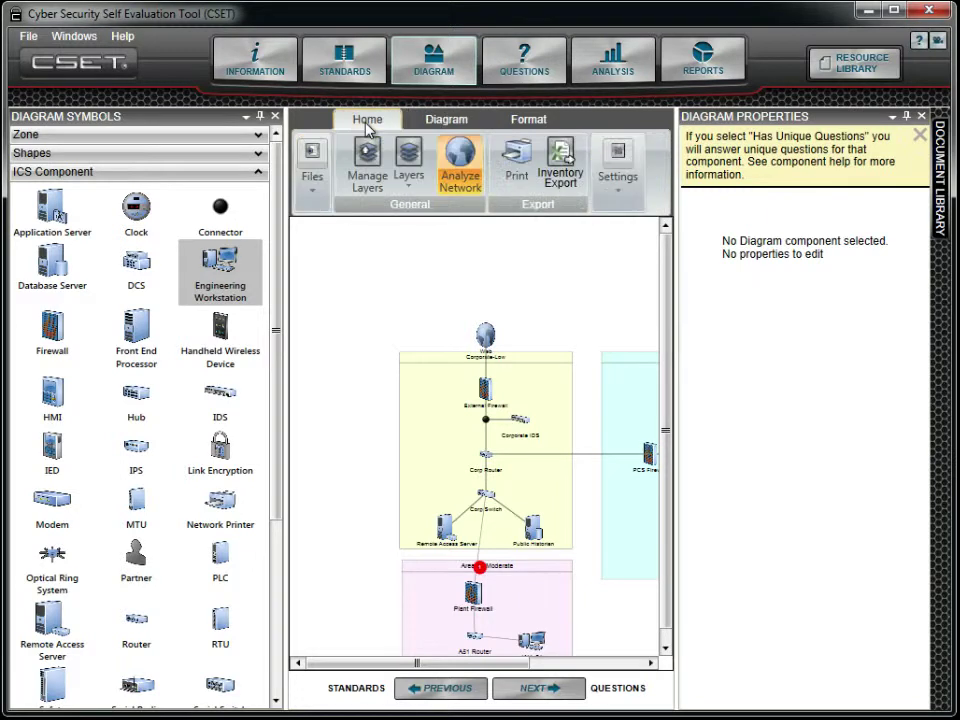
click(460, 155)
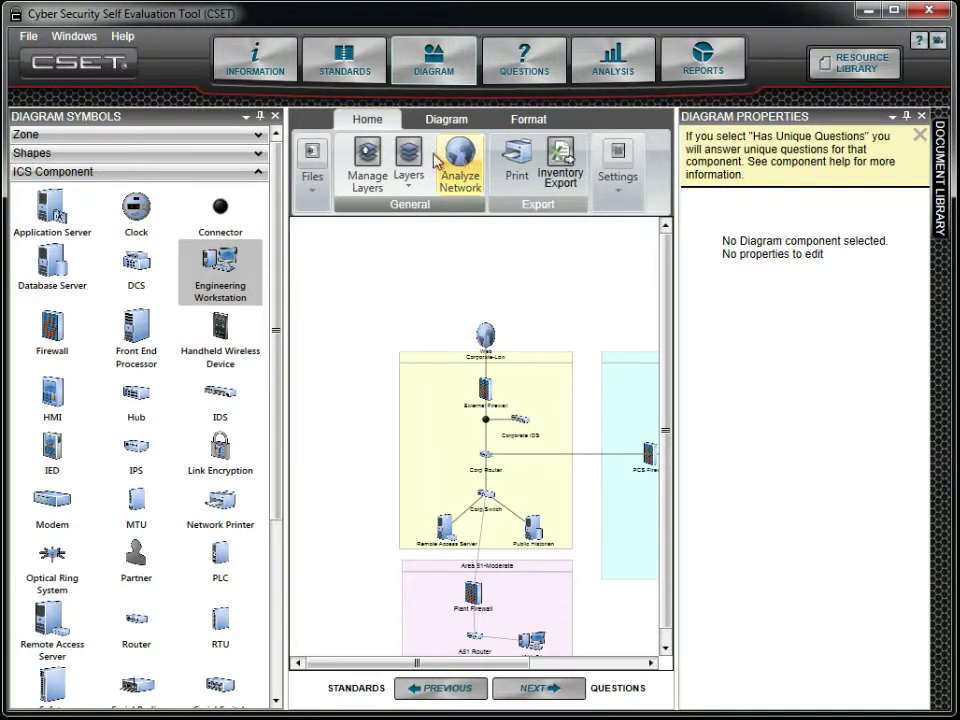
click(276, 117)
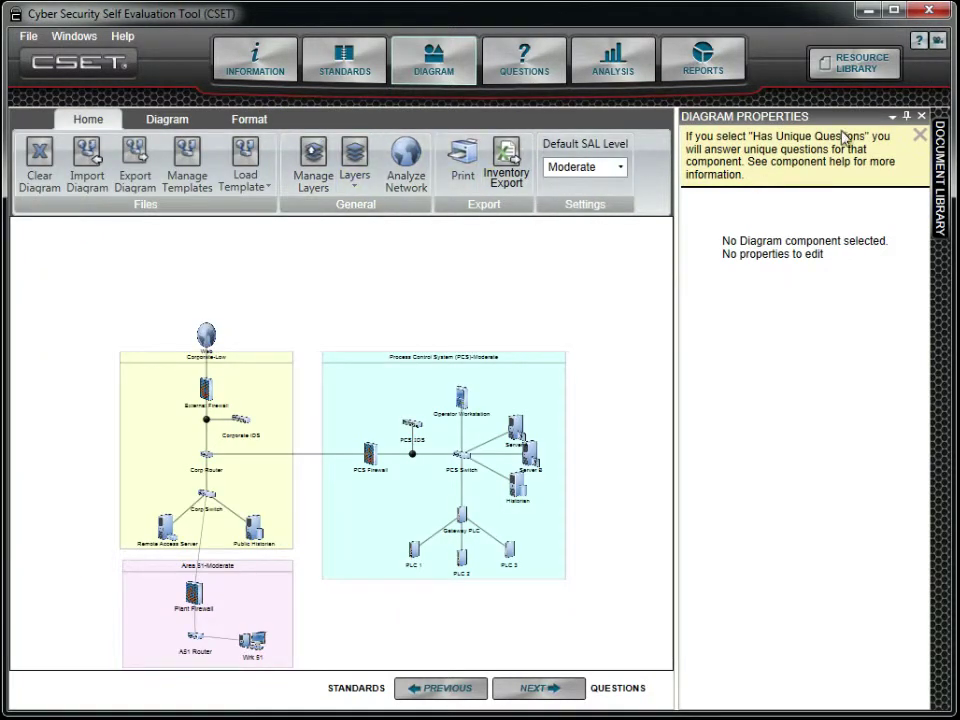
- Close the diagram properties and toggle the display setting of the Oil & Gas 1 diagram template
click(921, 117)
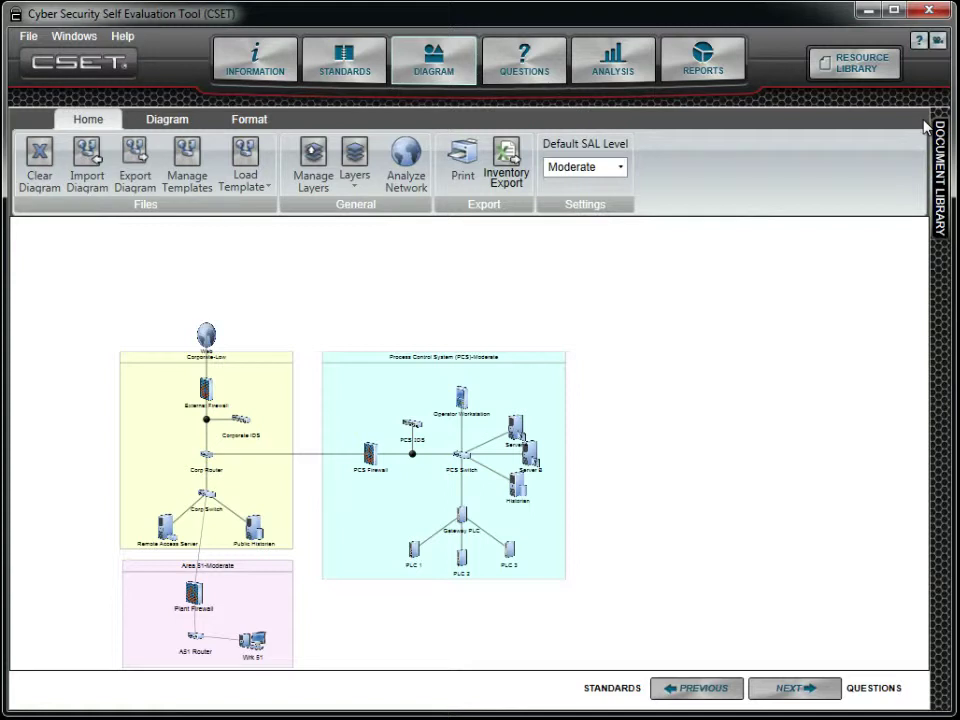
click(188, 165)
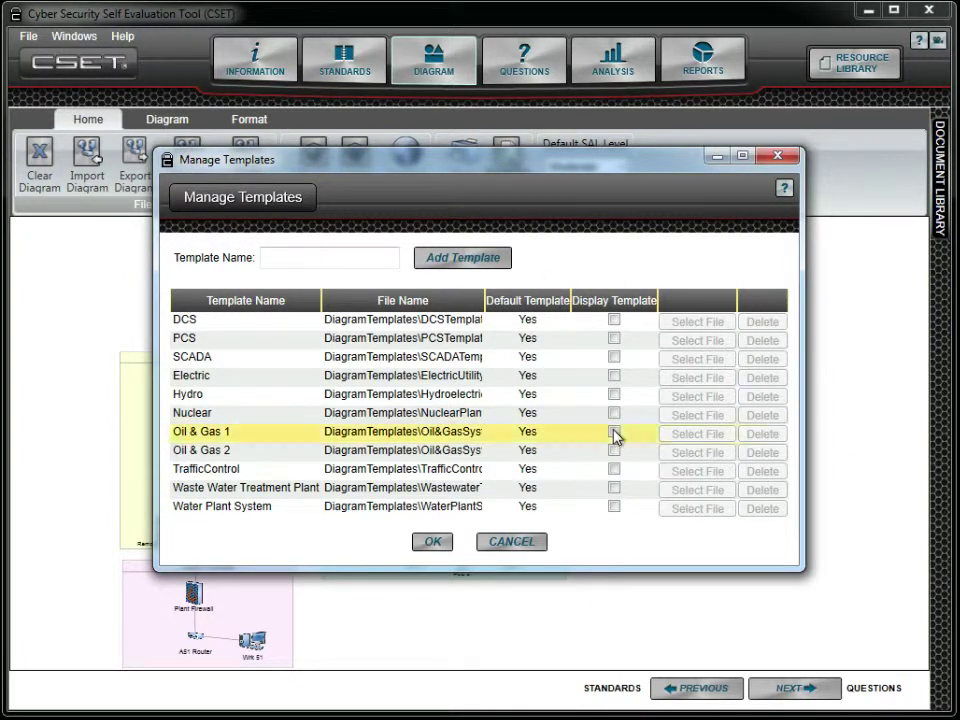
click(614, 433)
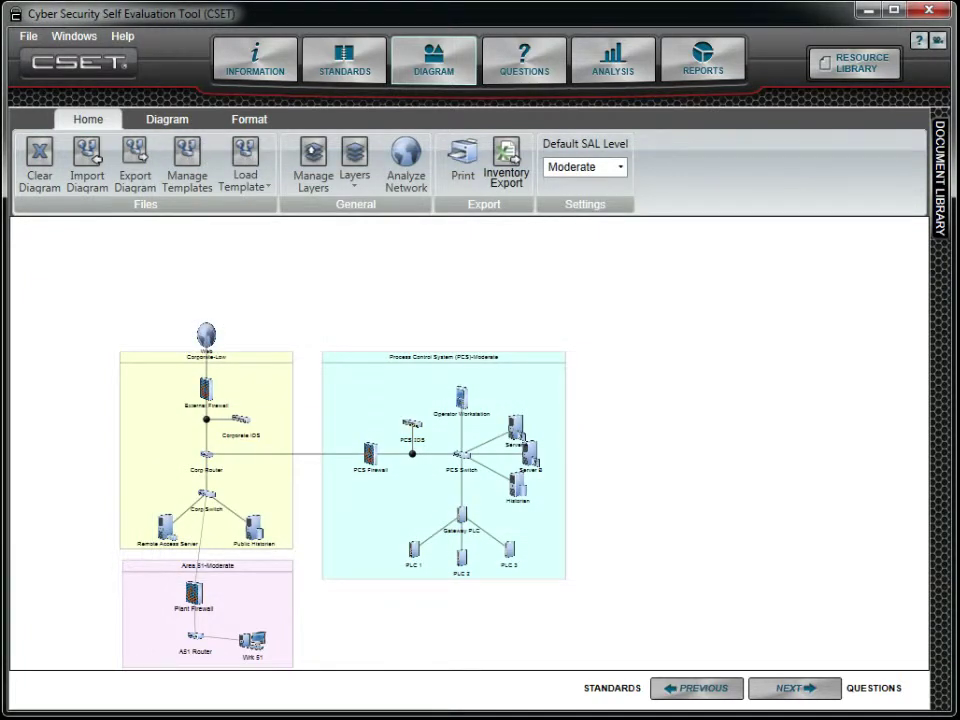
- Add a diagram layer named Corporate and confirm the layer list
click(313, 156)
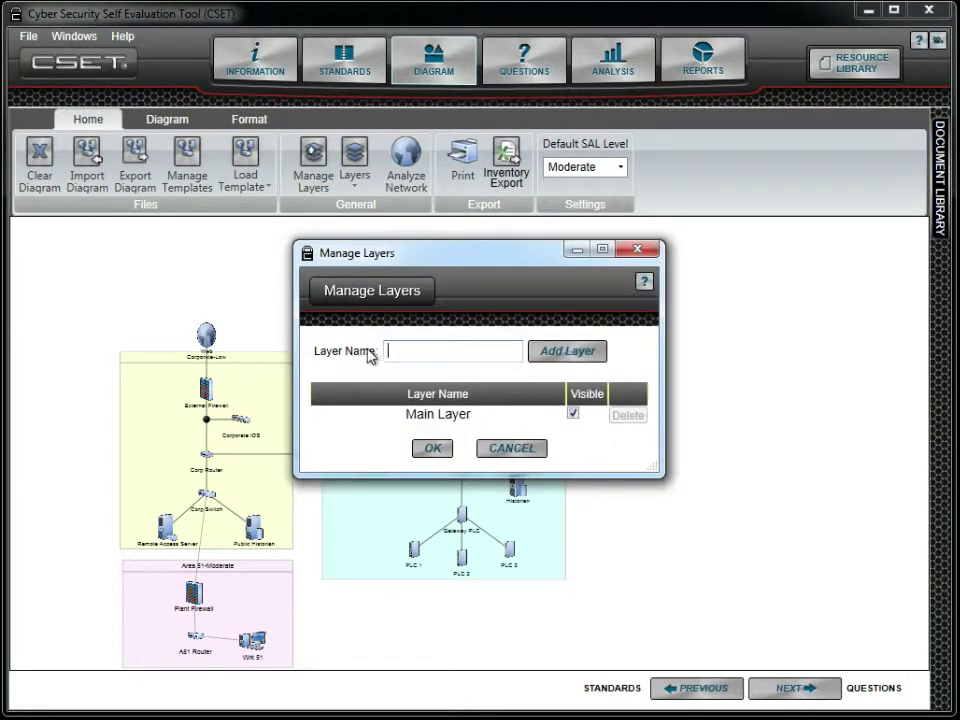
text(Corporate)
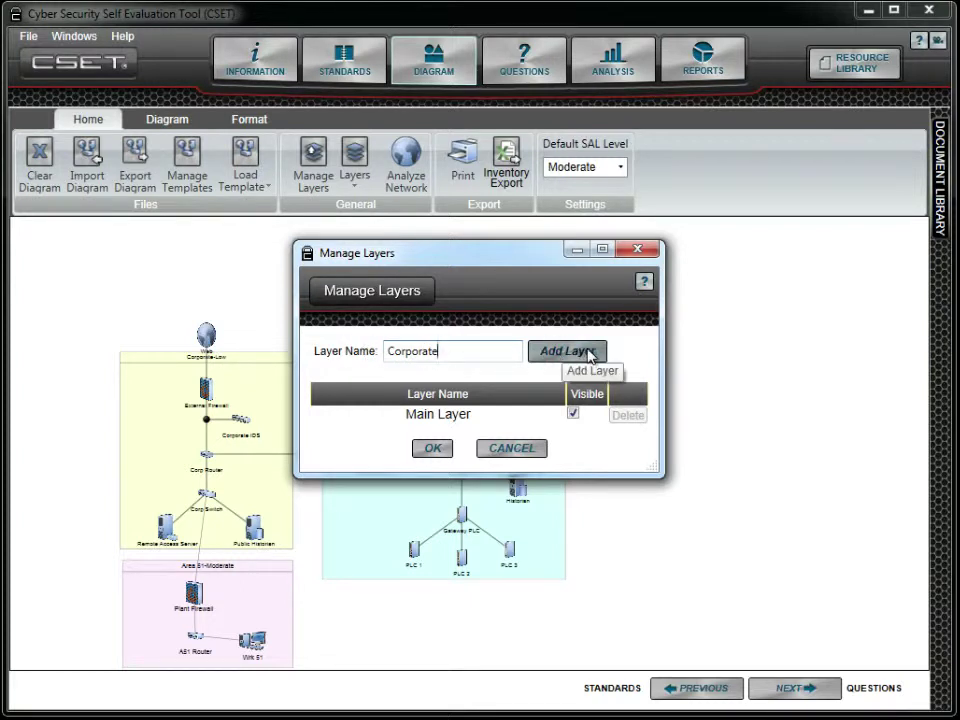
click(587, 355)
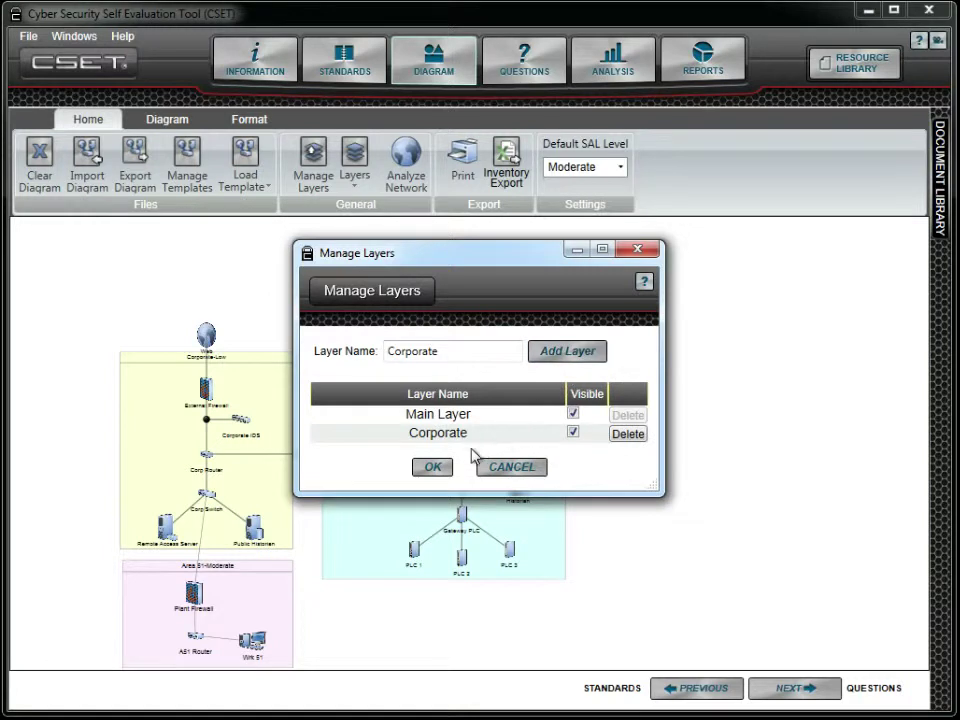
click(436, 467)
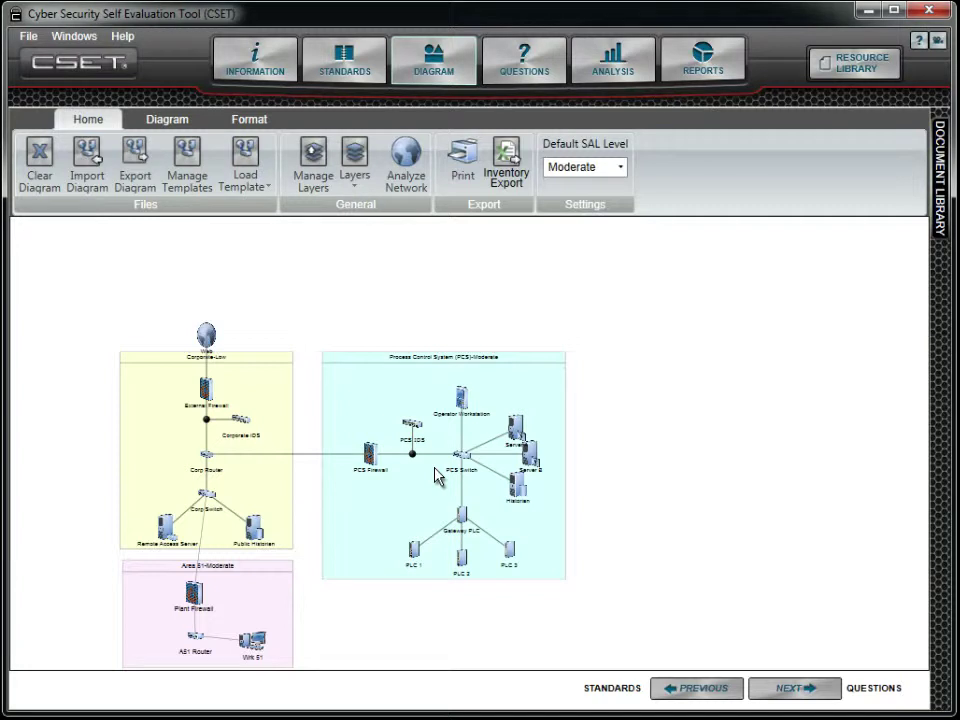
- Assign the Corporate-Low zone to the Corporate layer
click(147, 426)
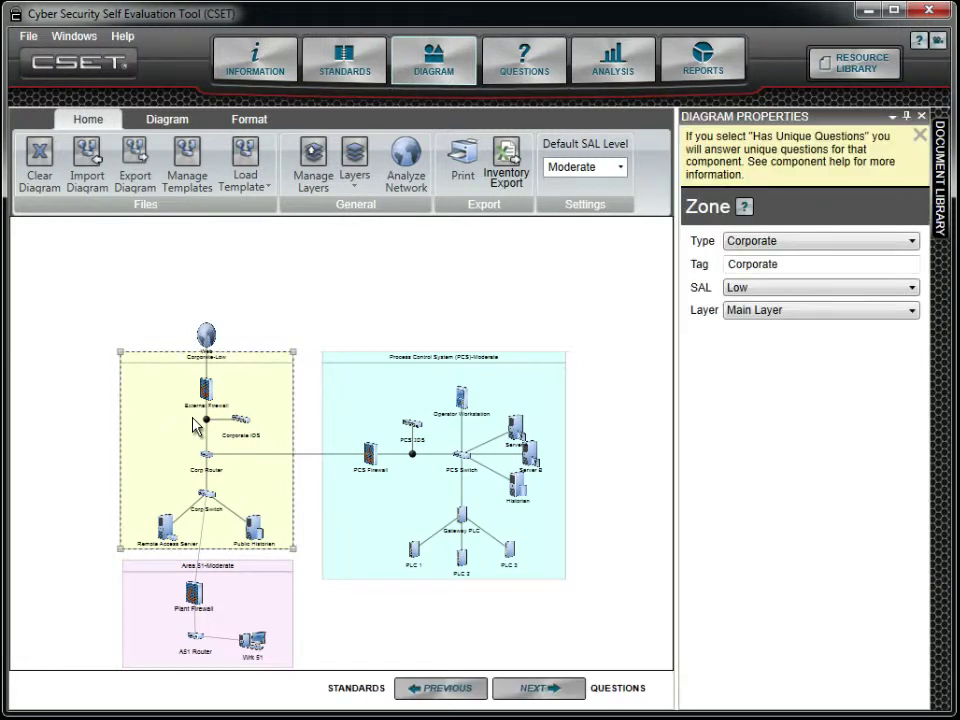
click(755, 313)
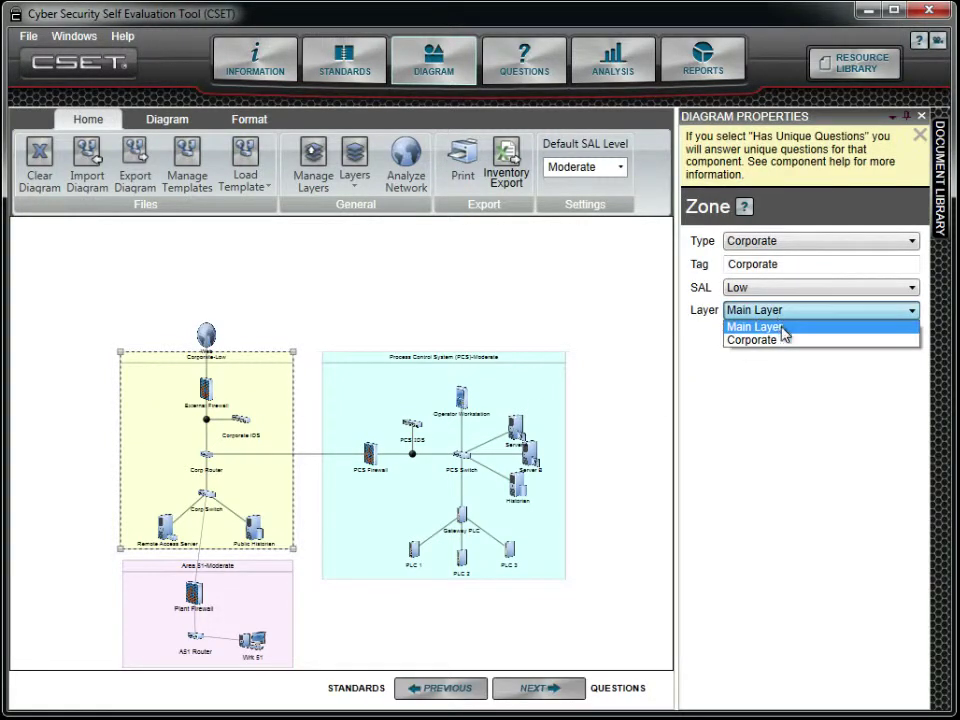
click(786, 340)
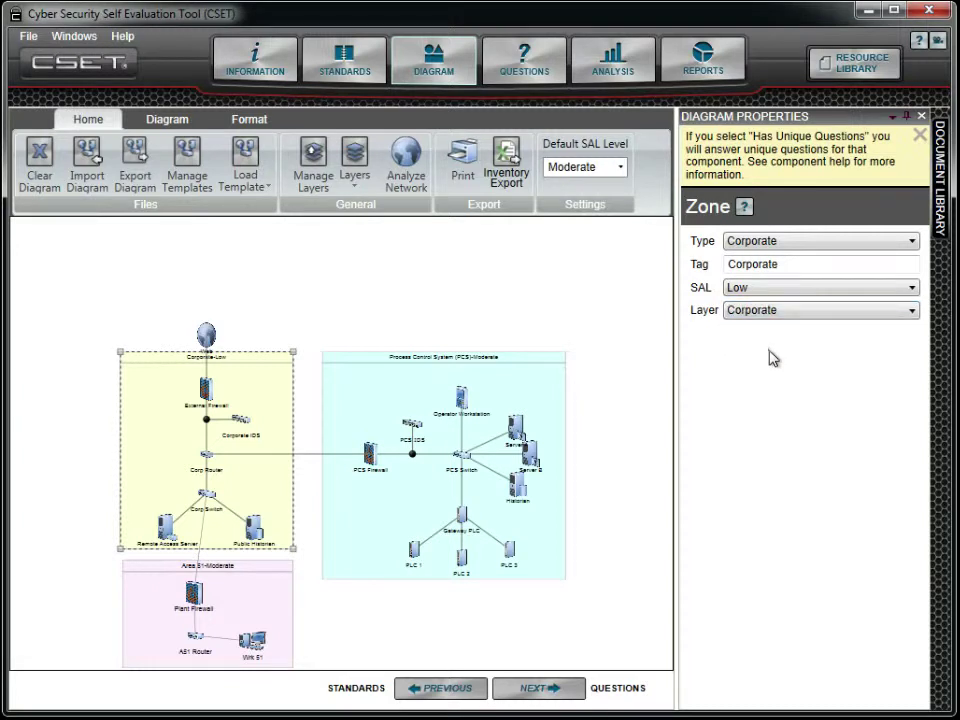
- Hide the Main Layer and the Corporate layer of the diagram
click(355, 170)
click(390, 212)
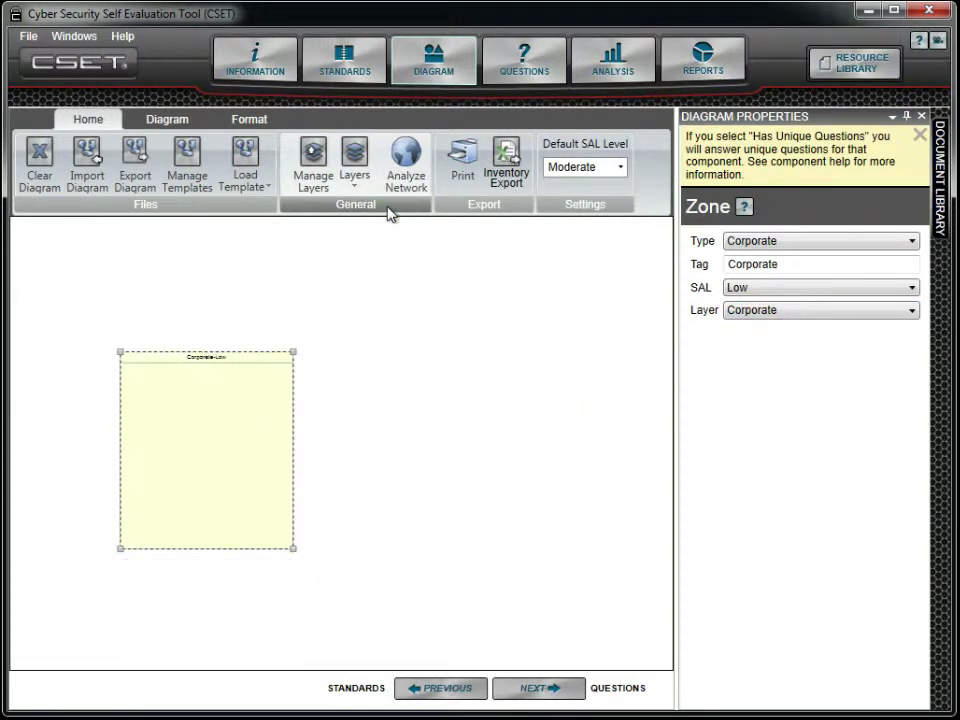
click(355, 162)
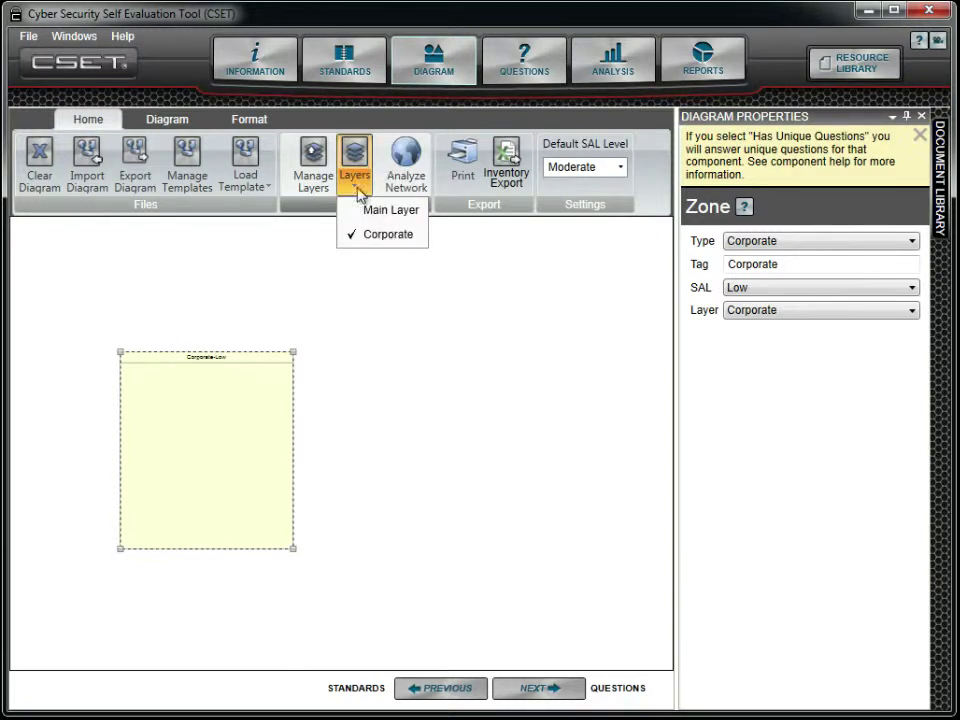
click(377, 236)
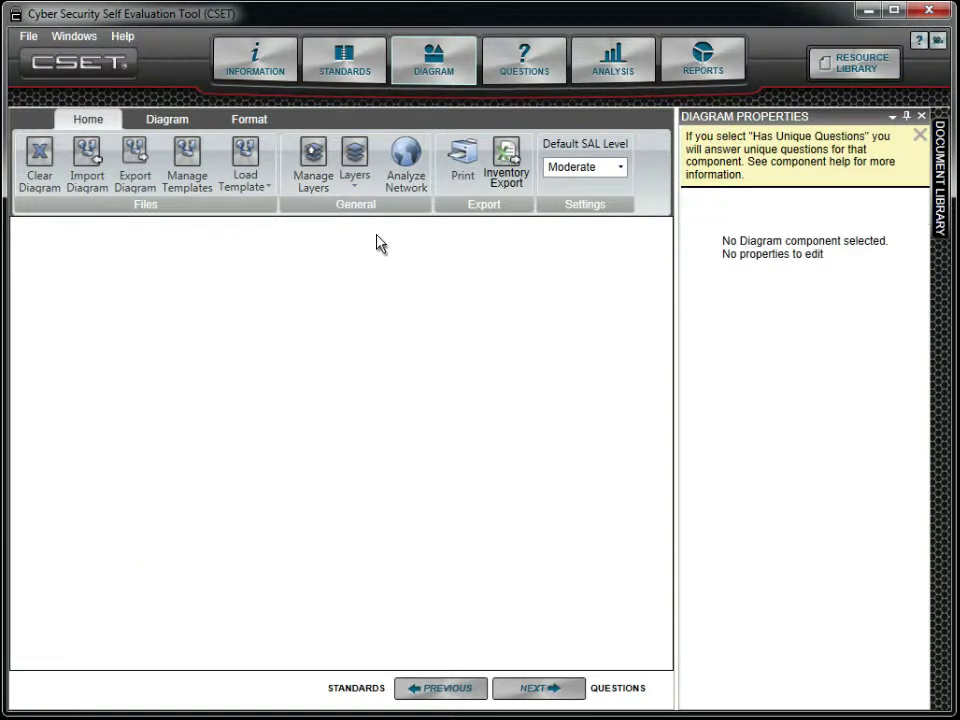
- Show the Corporate layer and the Main Layer of the diagram again
click(355, 163)
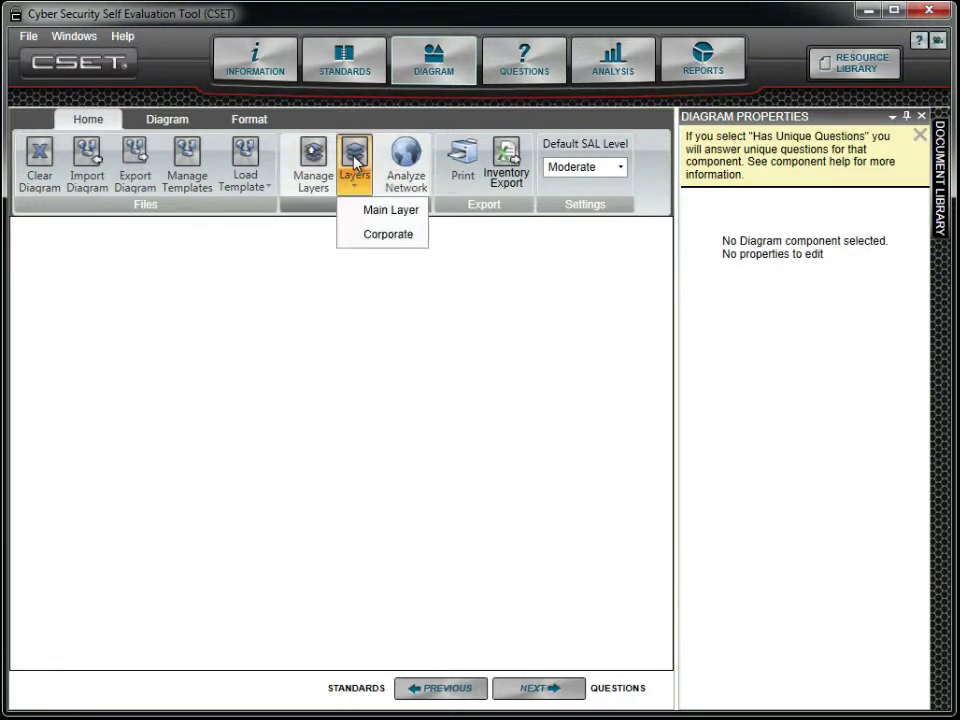
click(377, 236)
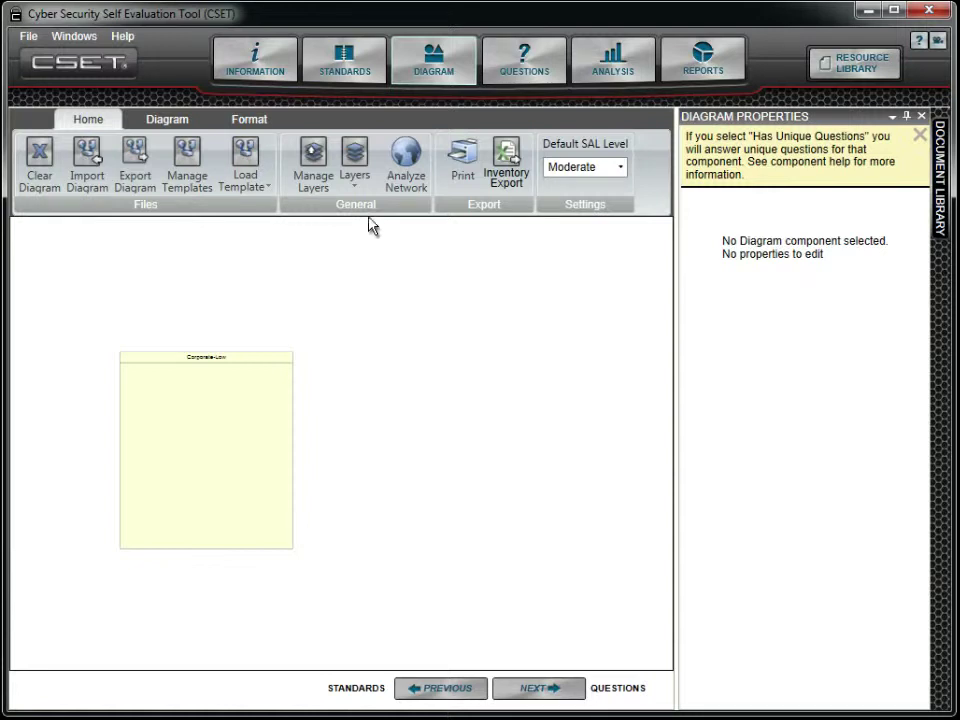
click(355, 166)
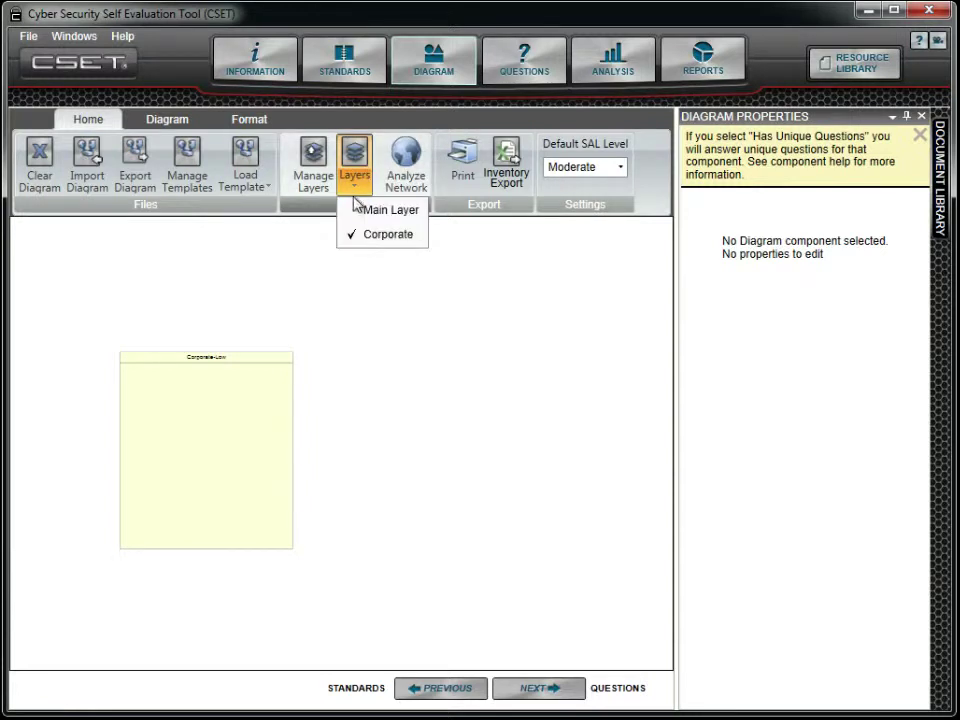
click(353, 210)
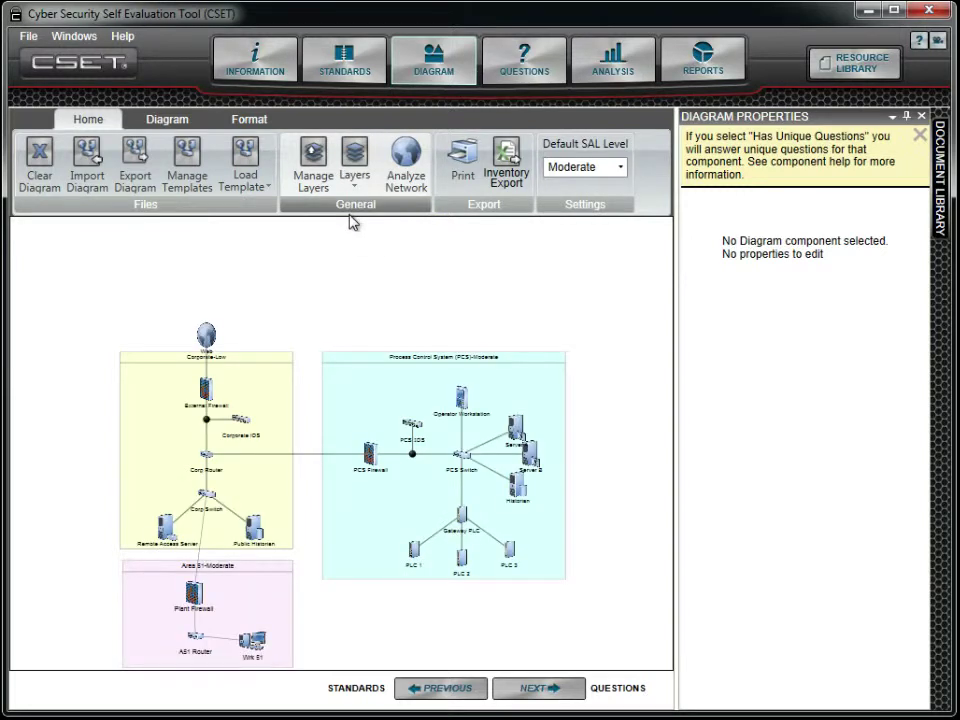
- Reopen the diagram symbol palette and place a Rectangle shape in the empty area above the Corporate-Low zone
click(80, 37)
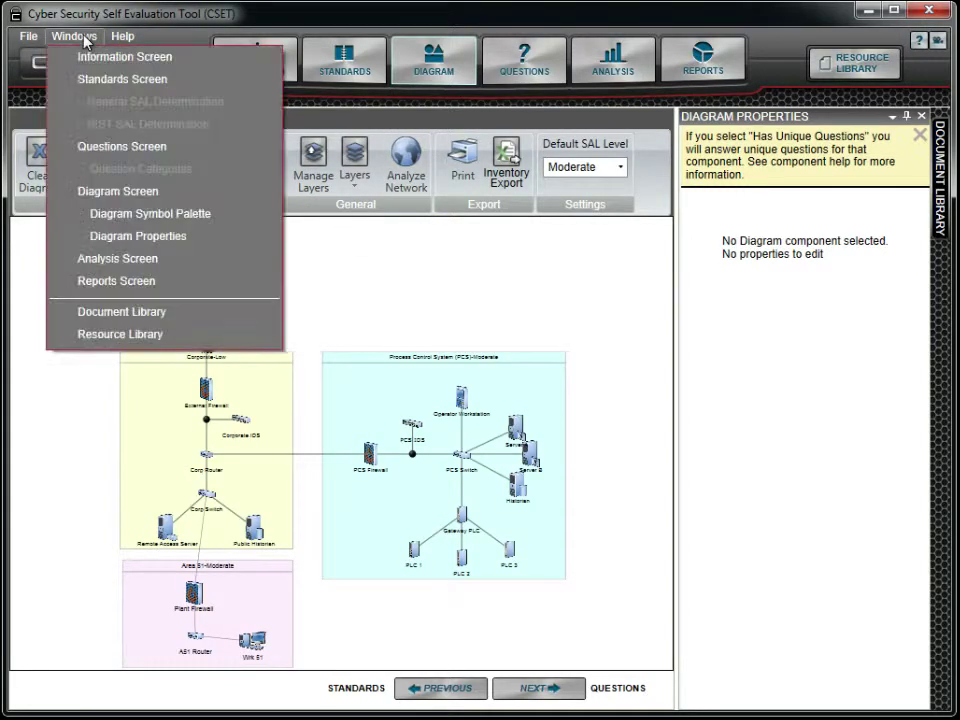
click(112, 215)
click(118, 153)
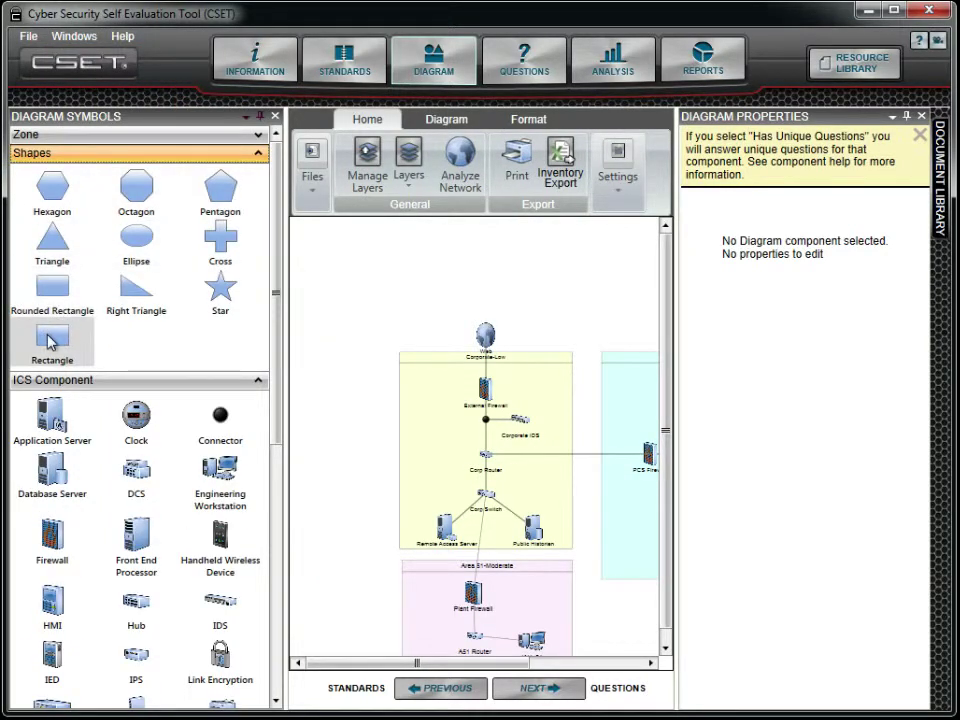
drag(85, 340, 397, 275)
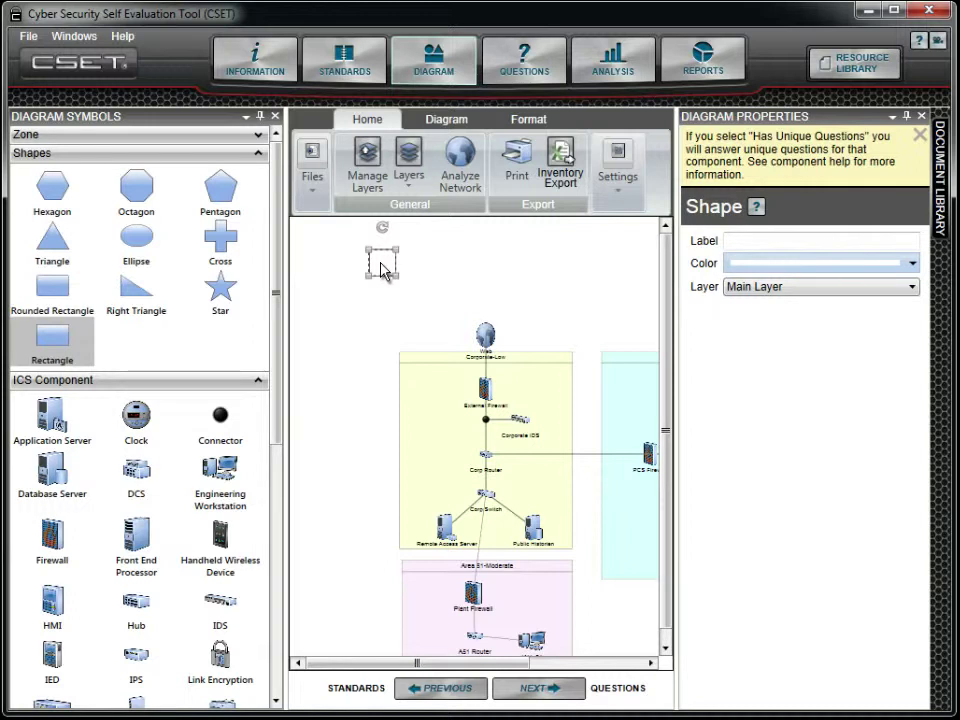
- Label the new rectangle Diagram Title
double_click(381, 265)
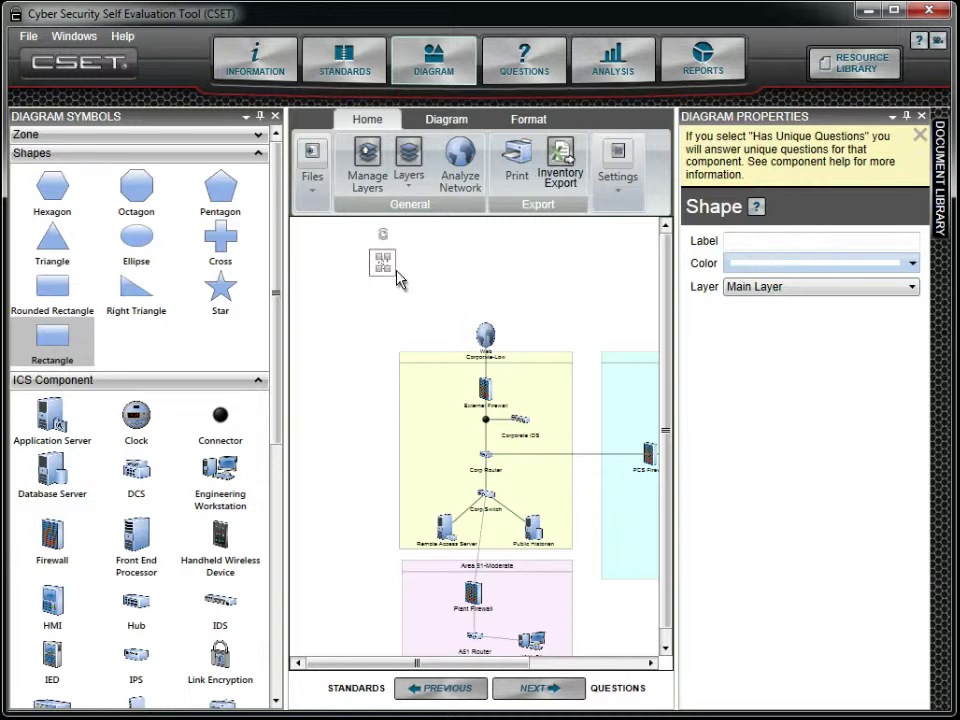
text(Diagra)
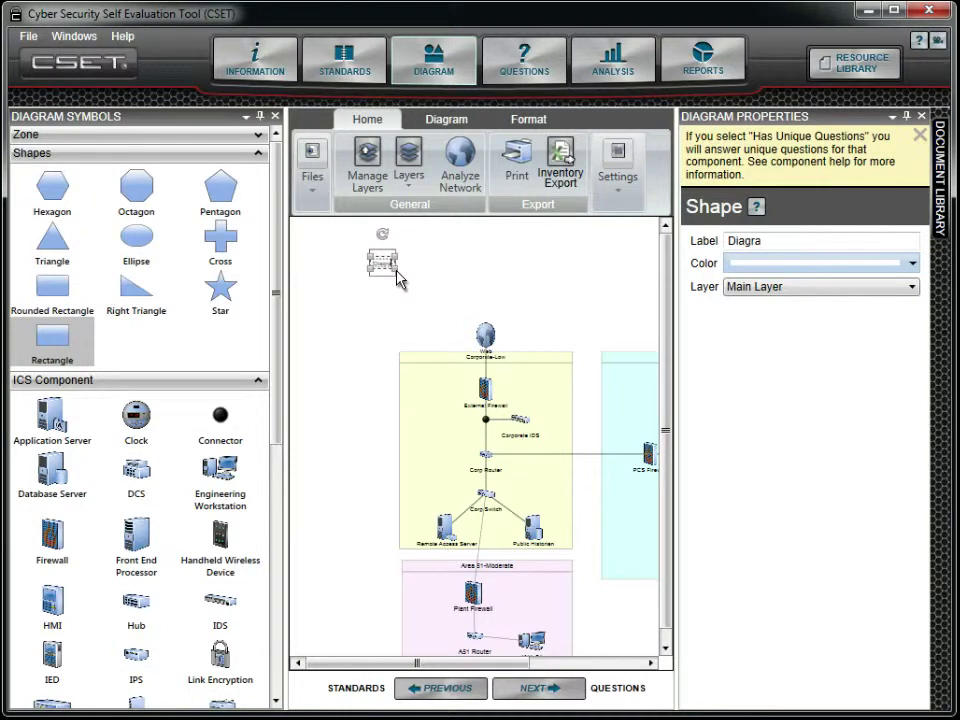
text(m Title)
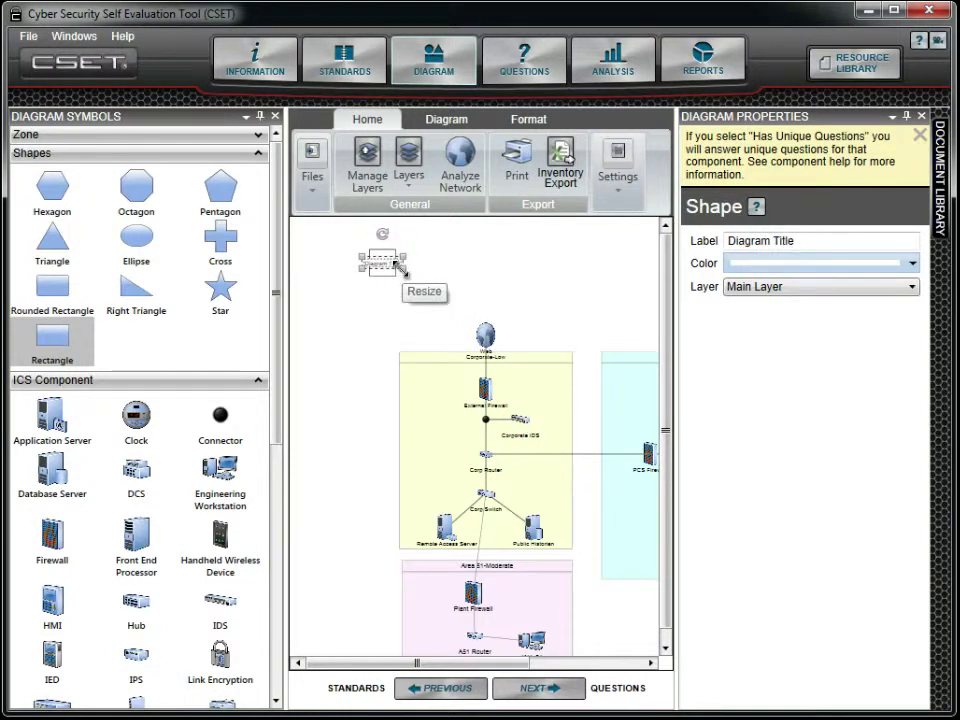
- Enlarge the Diagram Title rectangle to about 210 by 50 above the Corporate-Low zone, and close the diagram properties
drag(404, 270, 446, 280)
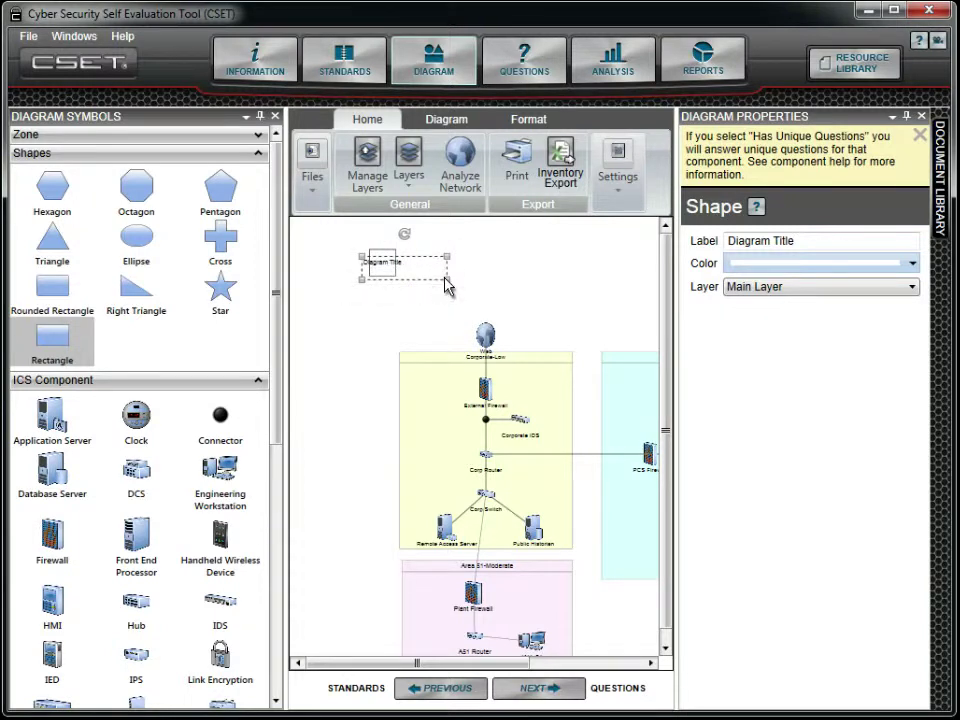
drag(445, 278, 513, 285)
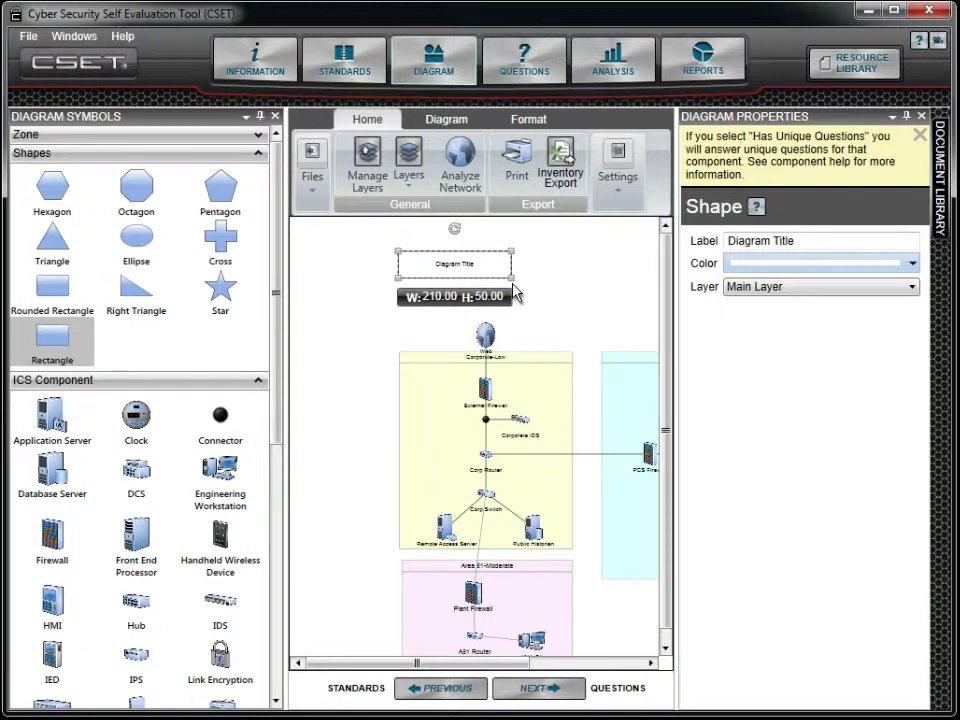
click(922, 117)
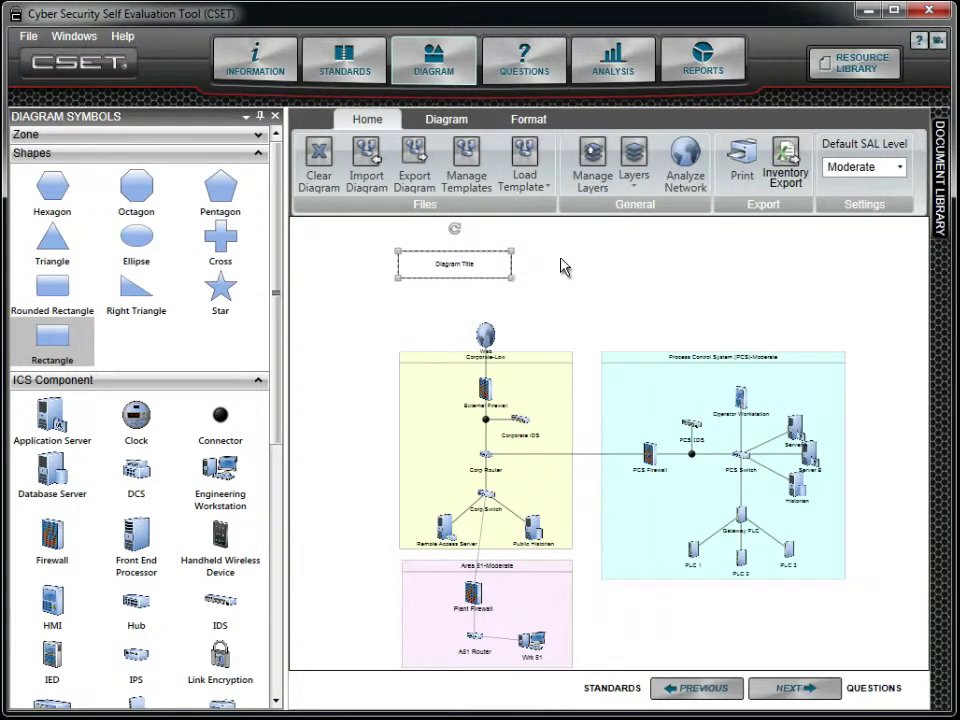
- Try to format the Diagram Title label in the Batang font at size 18
double_click(462, 265)
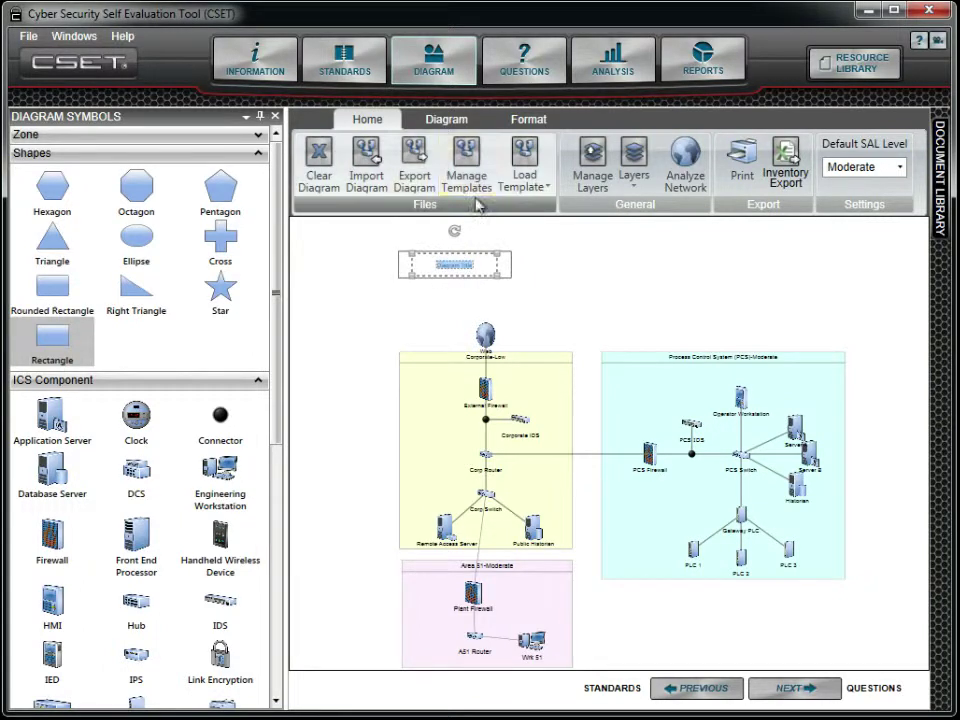
click(528, 122)
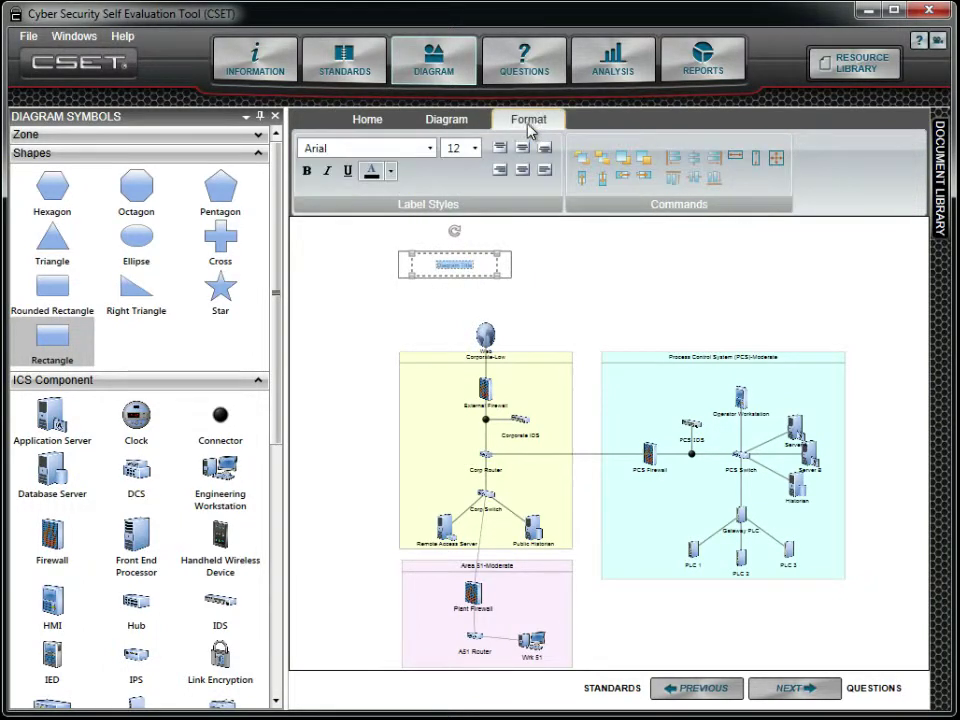
click(430, 148)
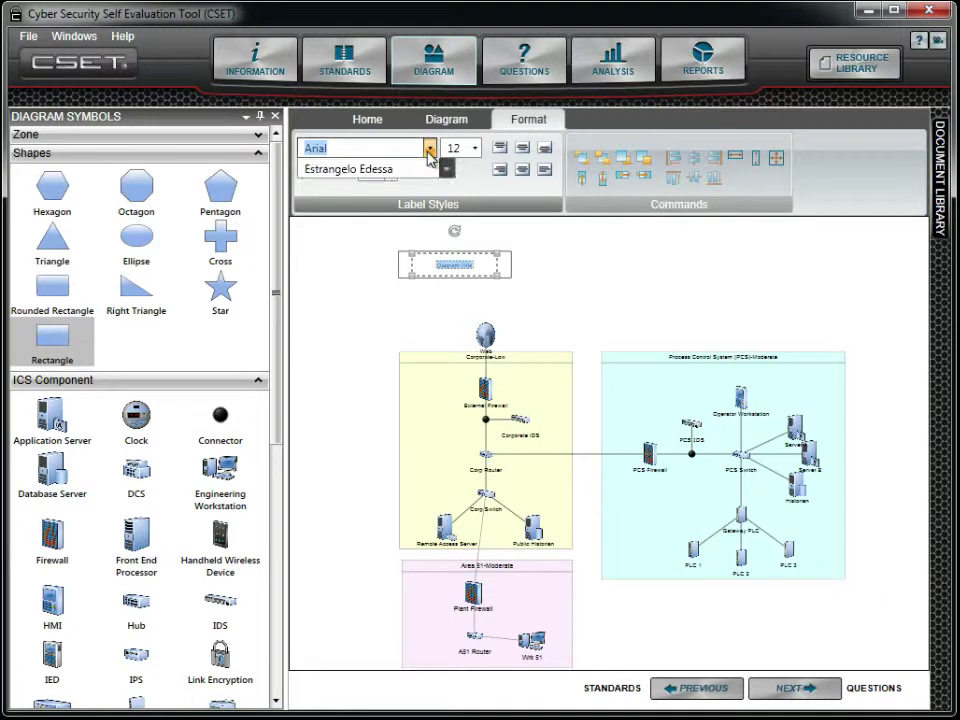
click(420, 191)
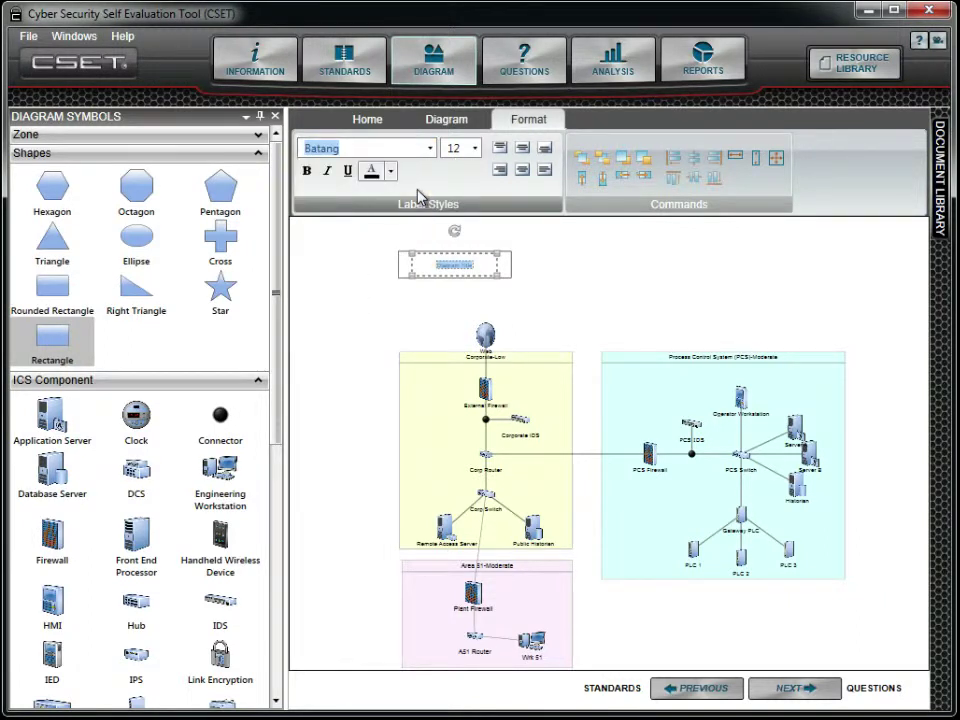
click(474, 150)
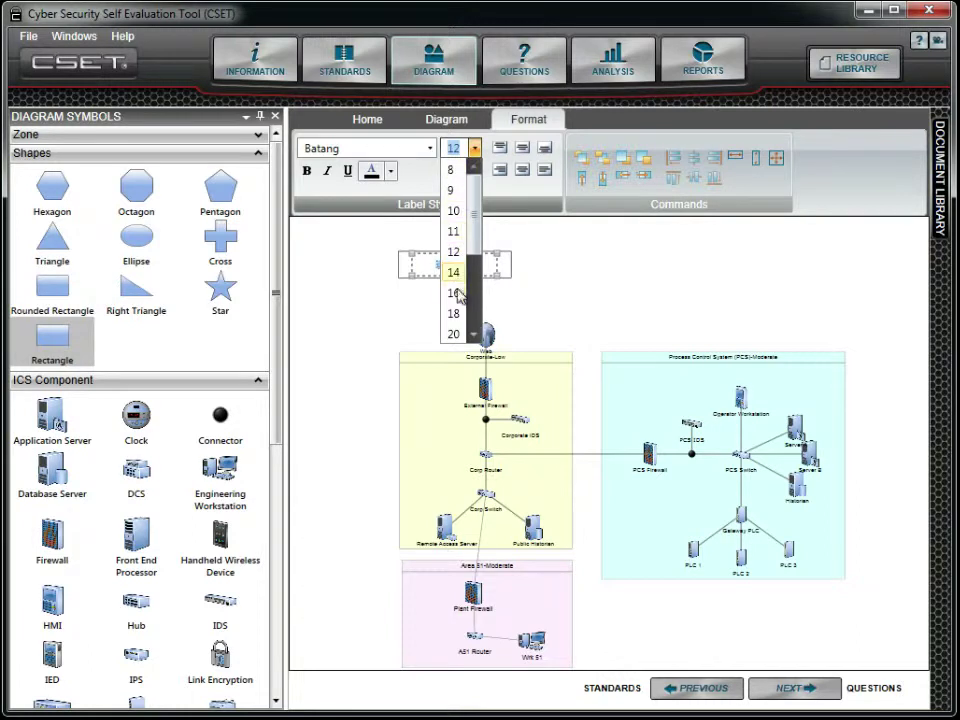
click(458, 316)
click(457, 319)
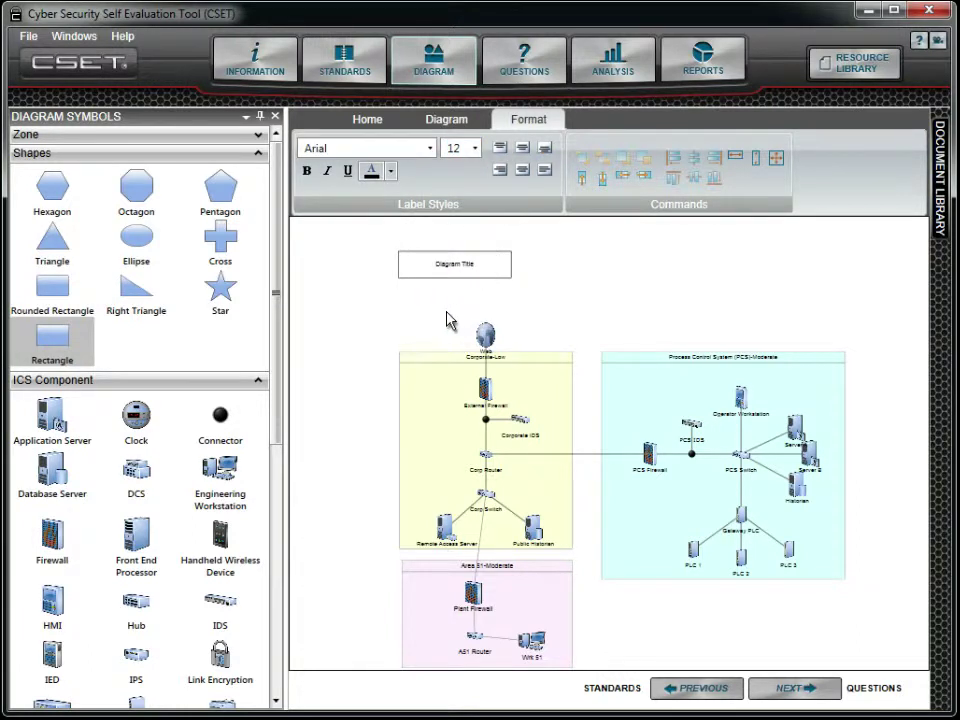
- Close the diagram symbols palette and minimize the ribbon to enlarge the drawing area
click(275, 117)
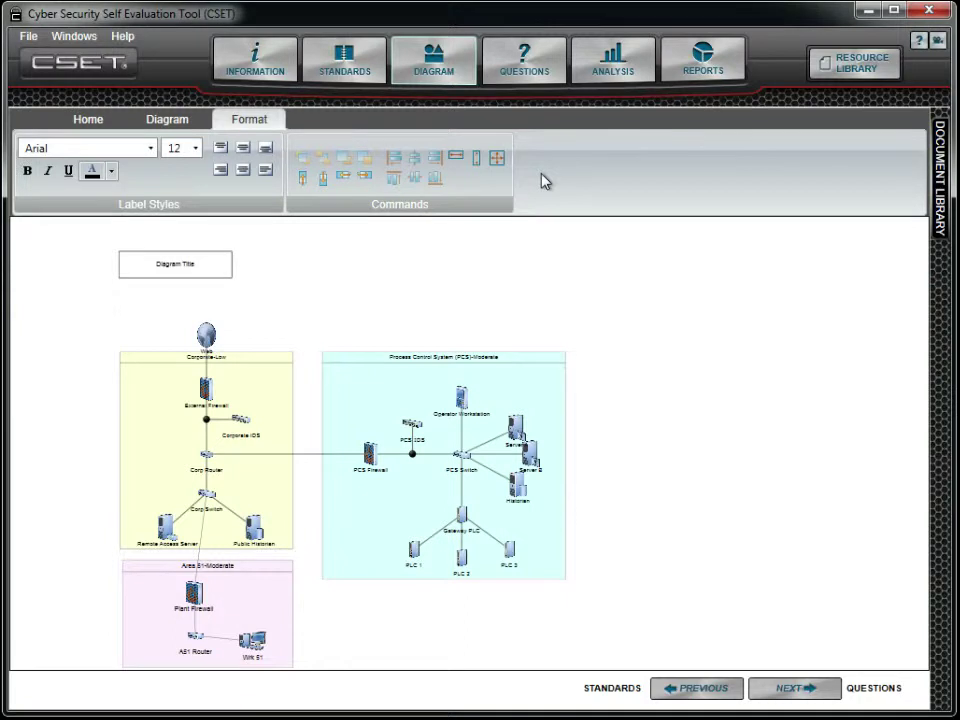
mouse_move(543, 181)
click(601, 185)
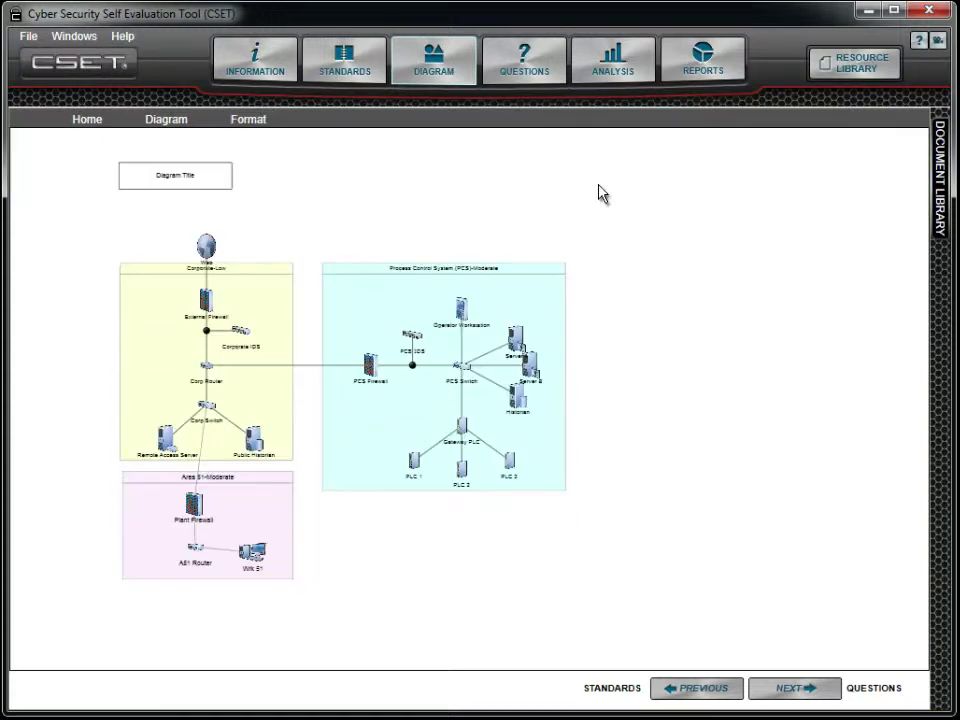